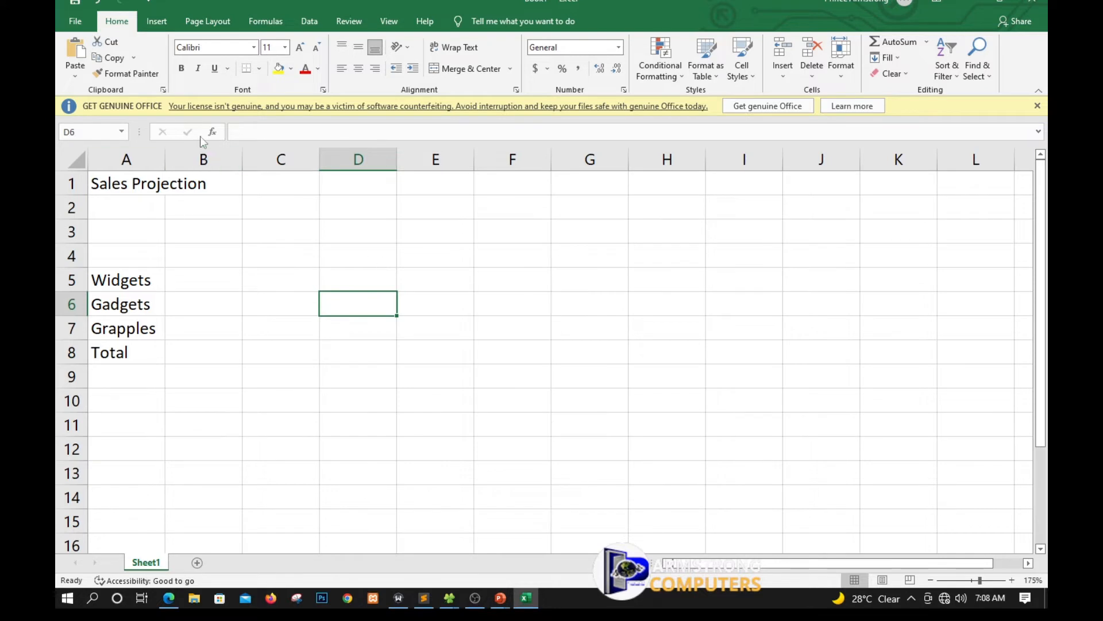
- Open the general Excel options and set the font size for new workbooks to 14
left_click(75, 21)
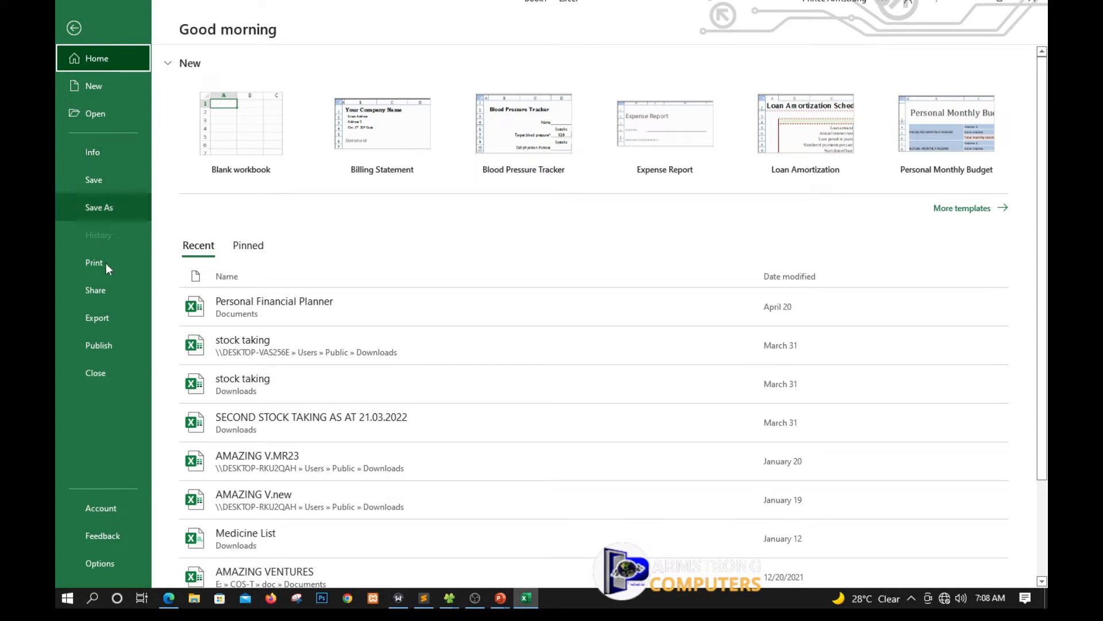
key("Escape")
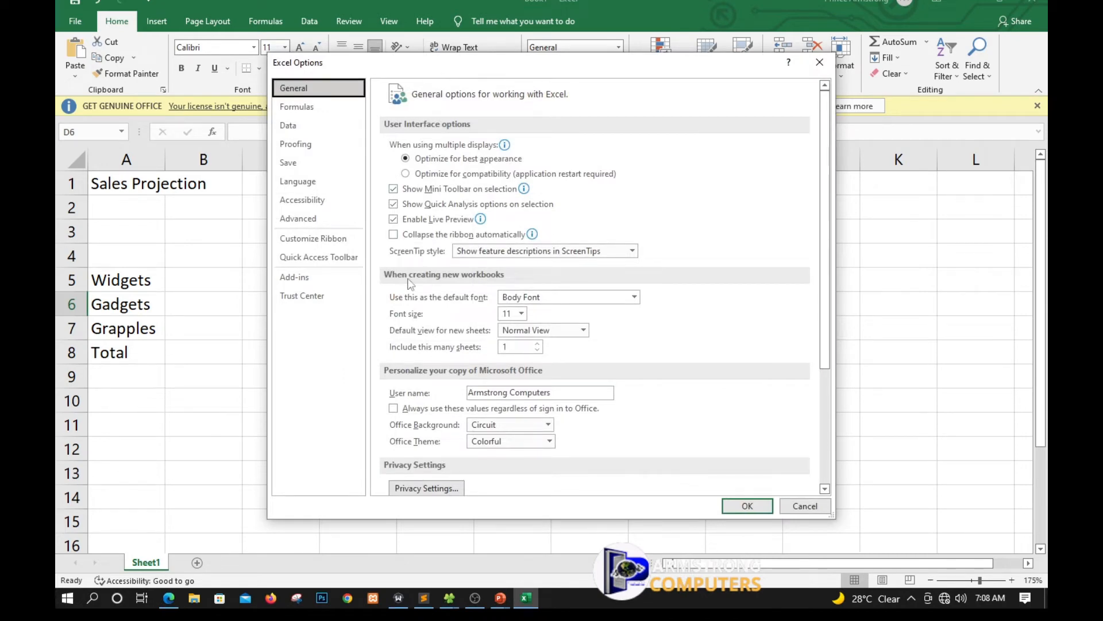
mouse_move(476, 145)
left_click(521, 314)
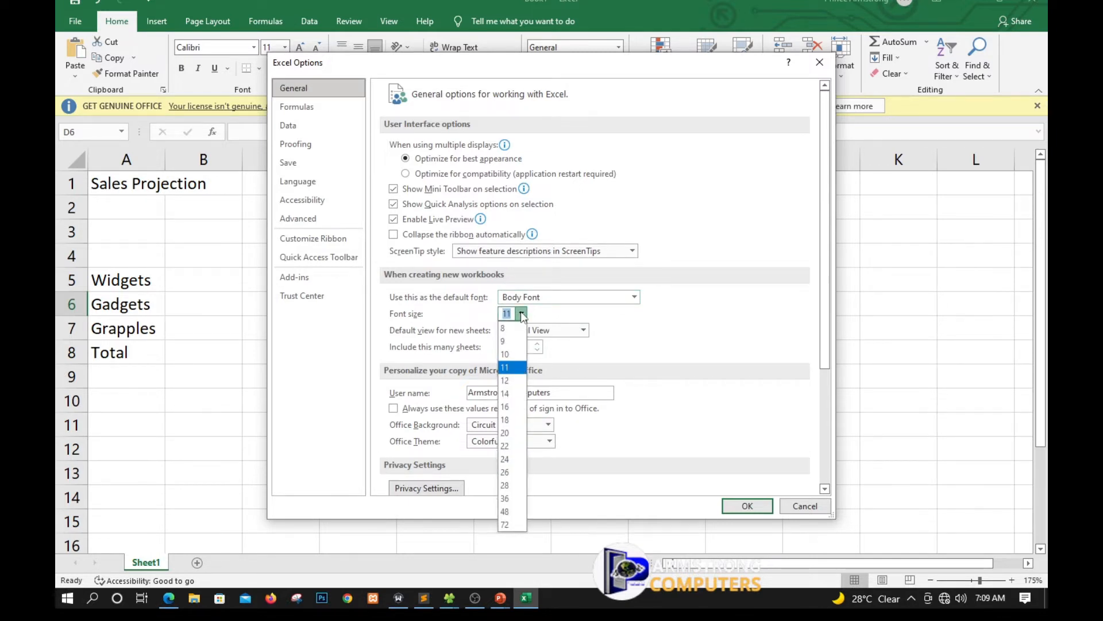
left_click(505, 393)
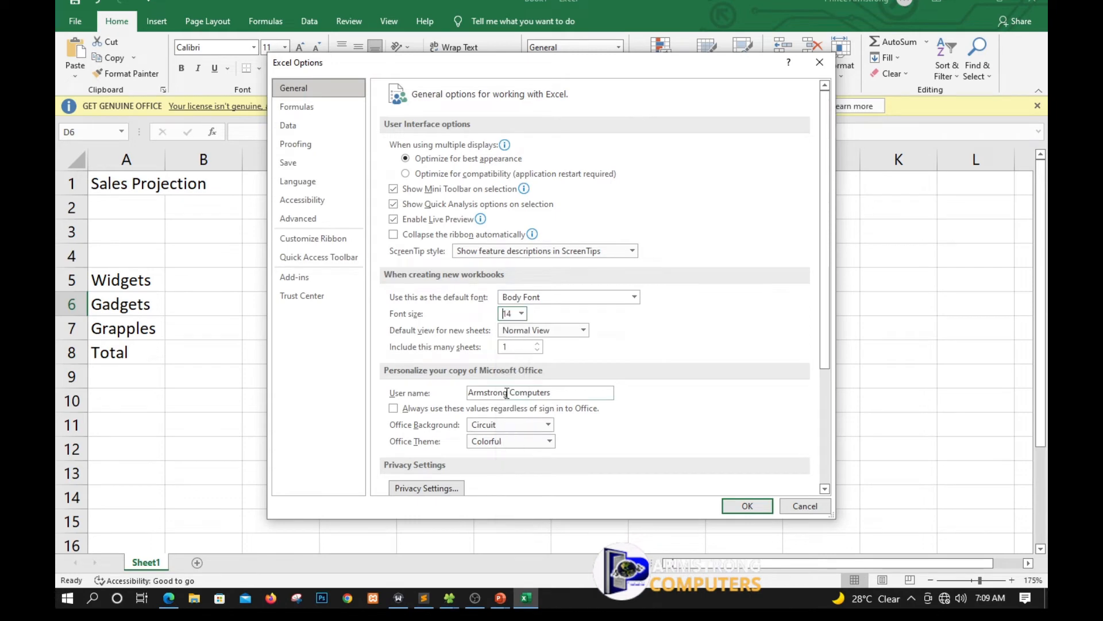
left_click(545, 330)
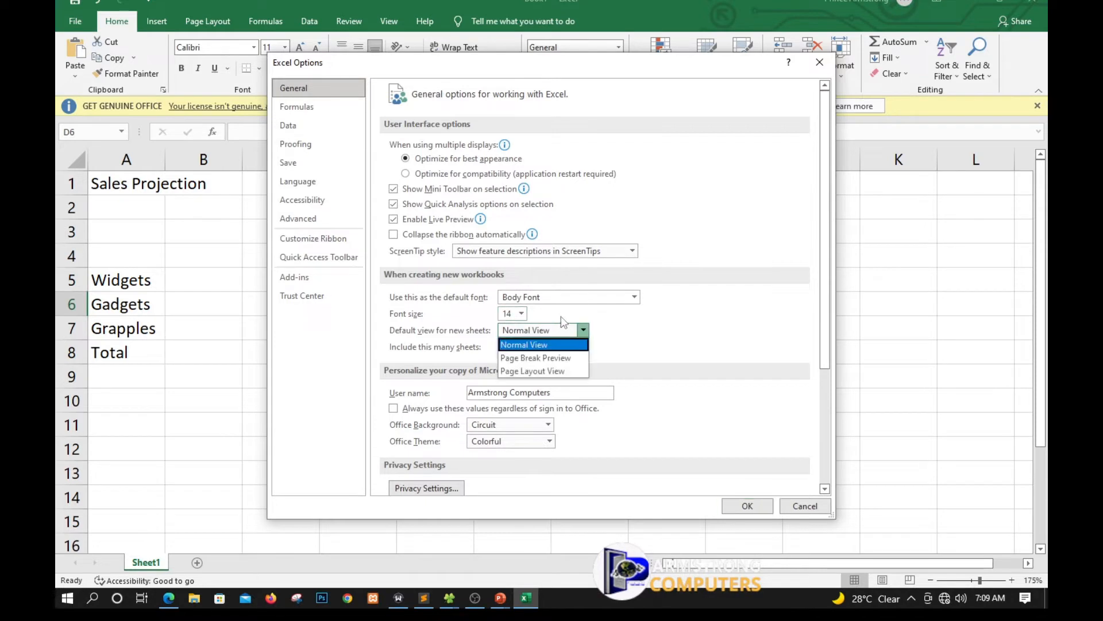
left_click(563, 322)
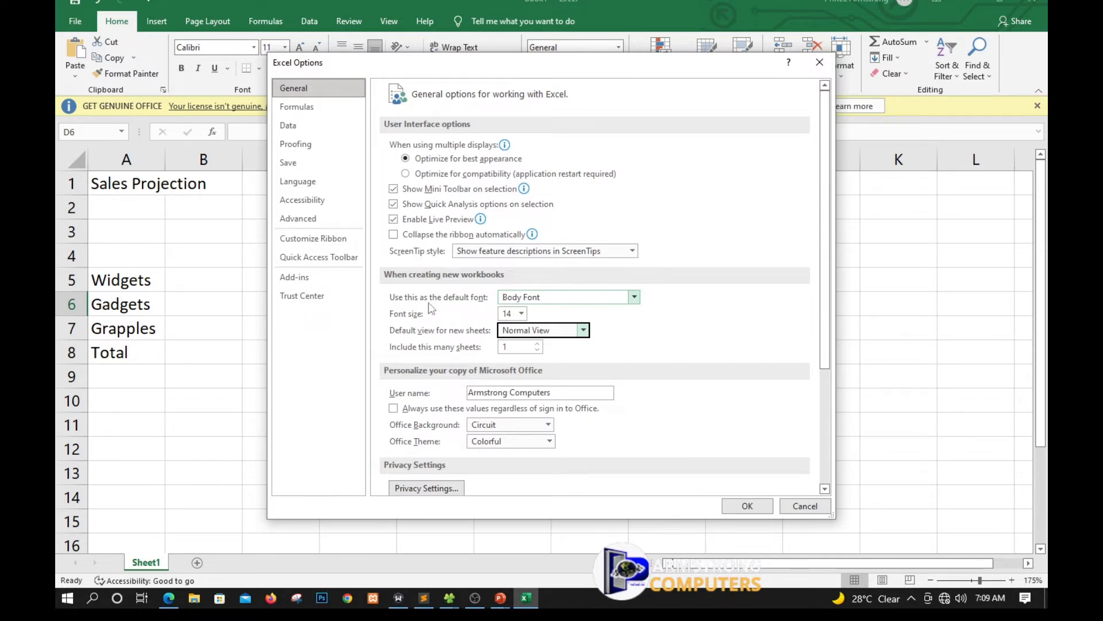
- Set the default font for new workbooks to Times New Roman and apply the options, dismissing the restart notice
left_click(635, 298)
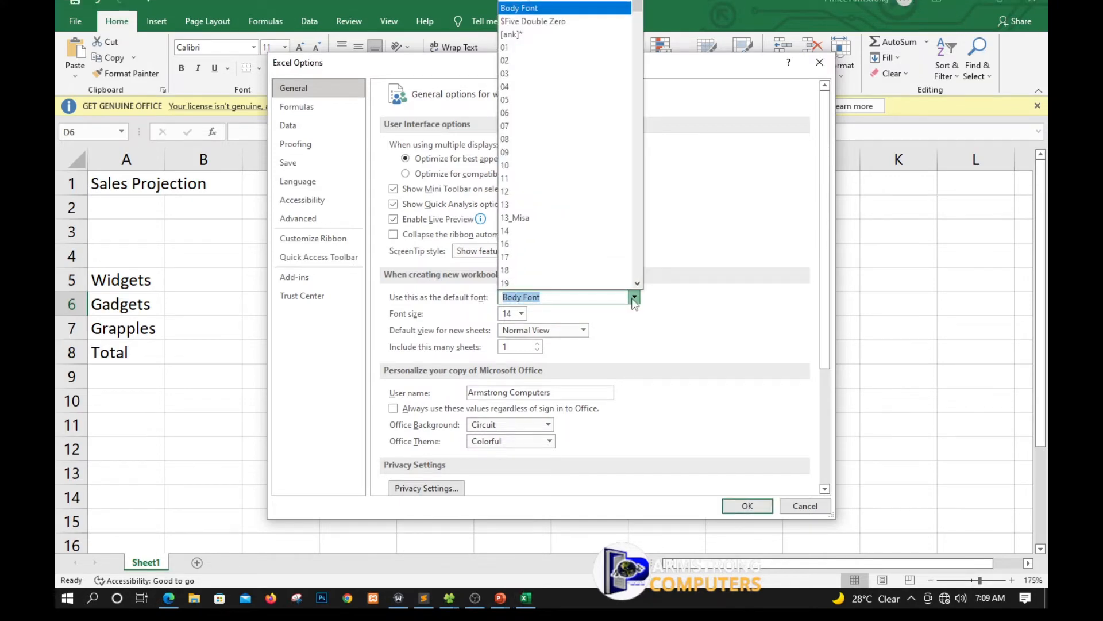
left_click(633, 298)
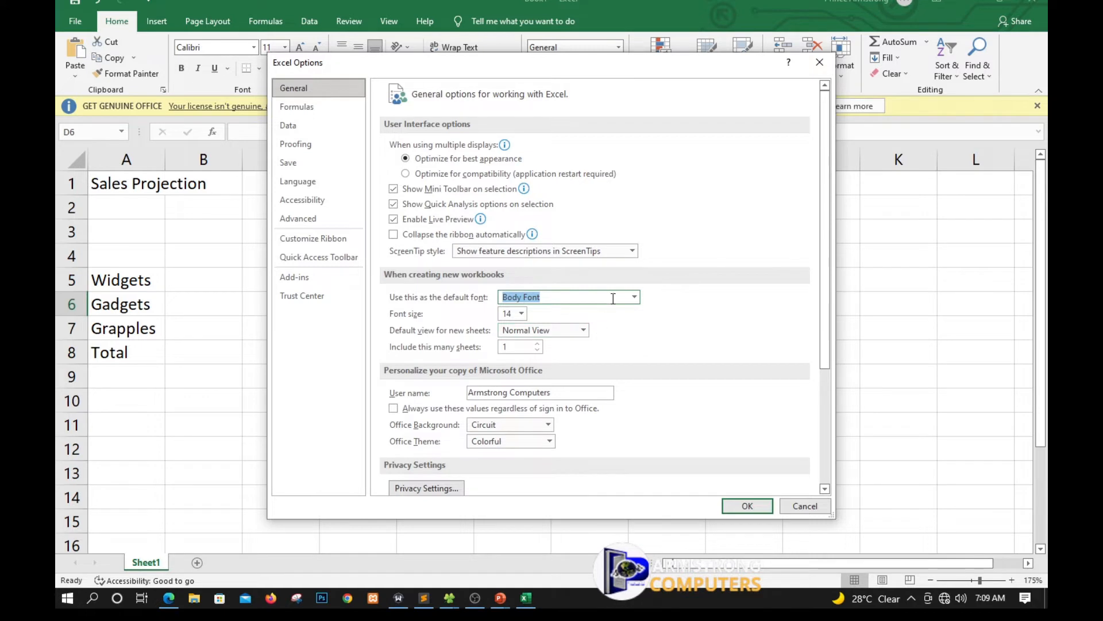
left_click(635, 297)
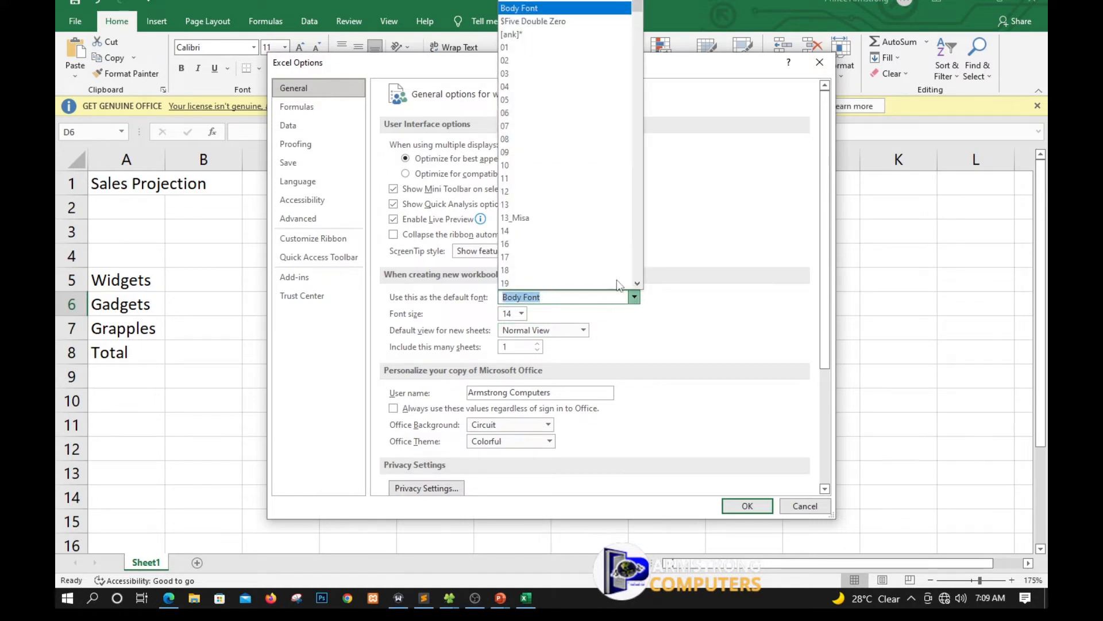
type("t")
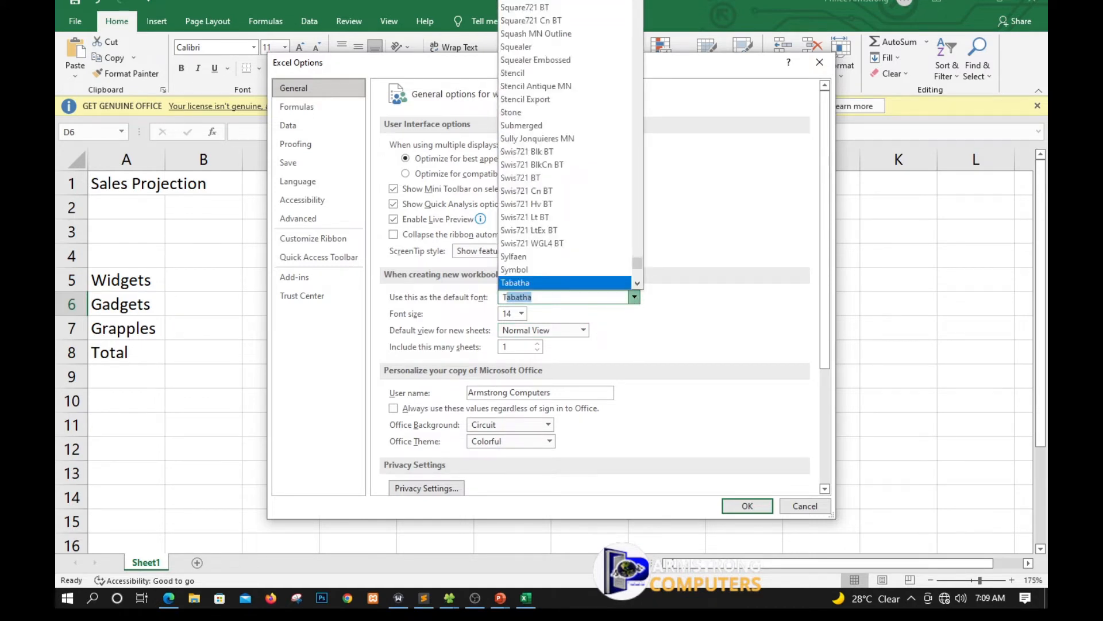
type("imes New Roman")
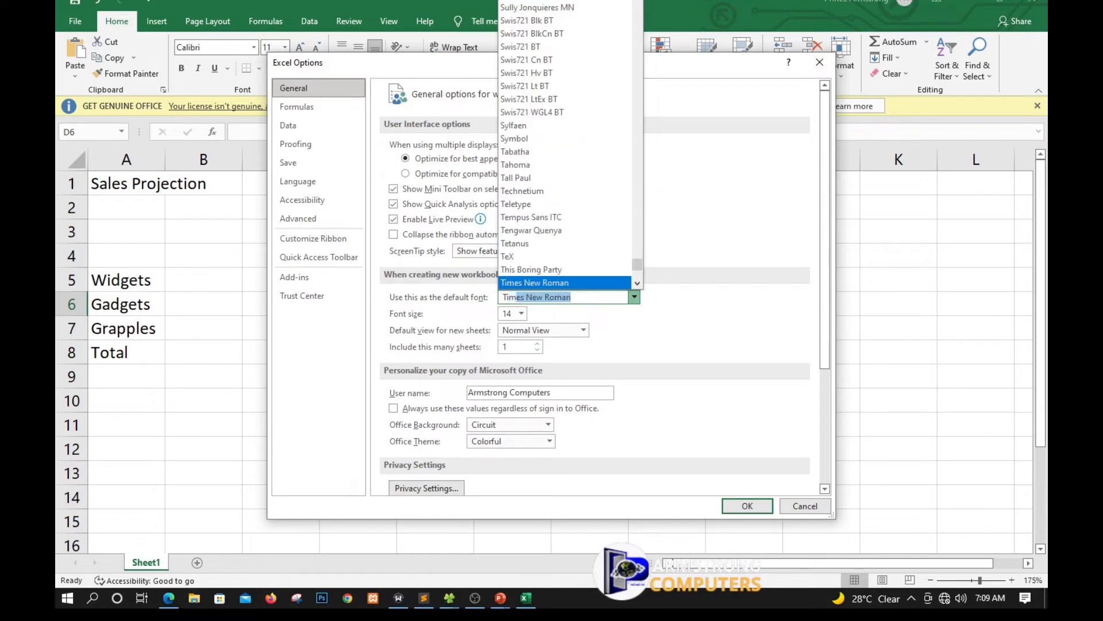
left_click(543, 282)
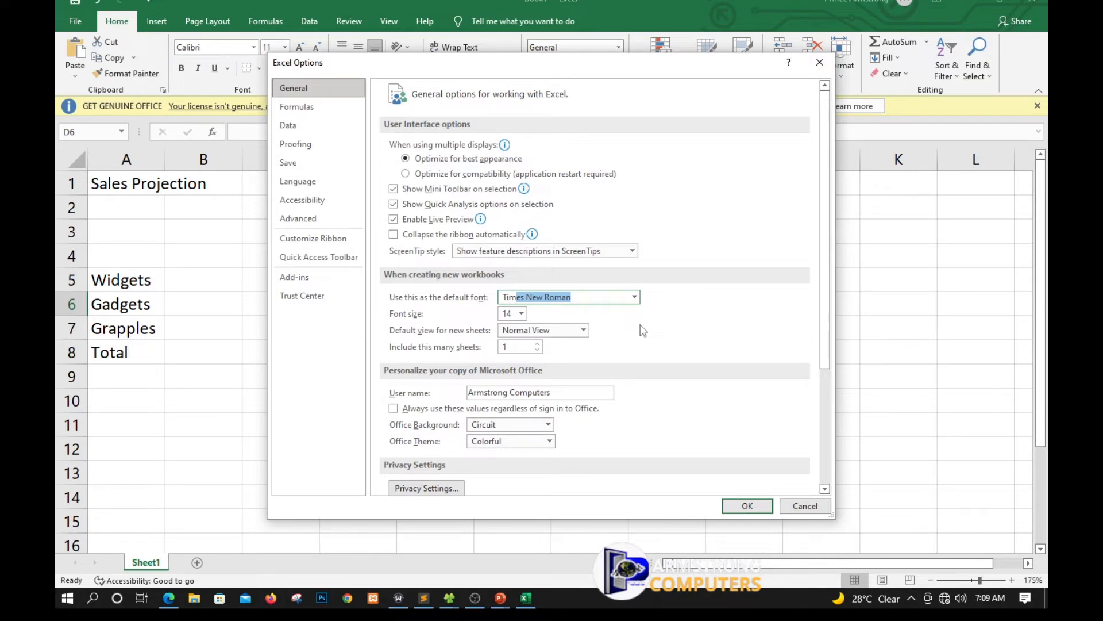
left_click(741, 506)
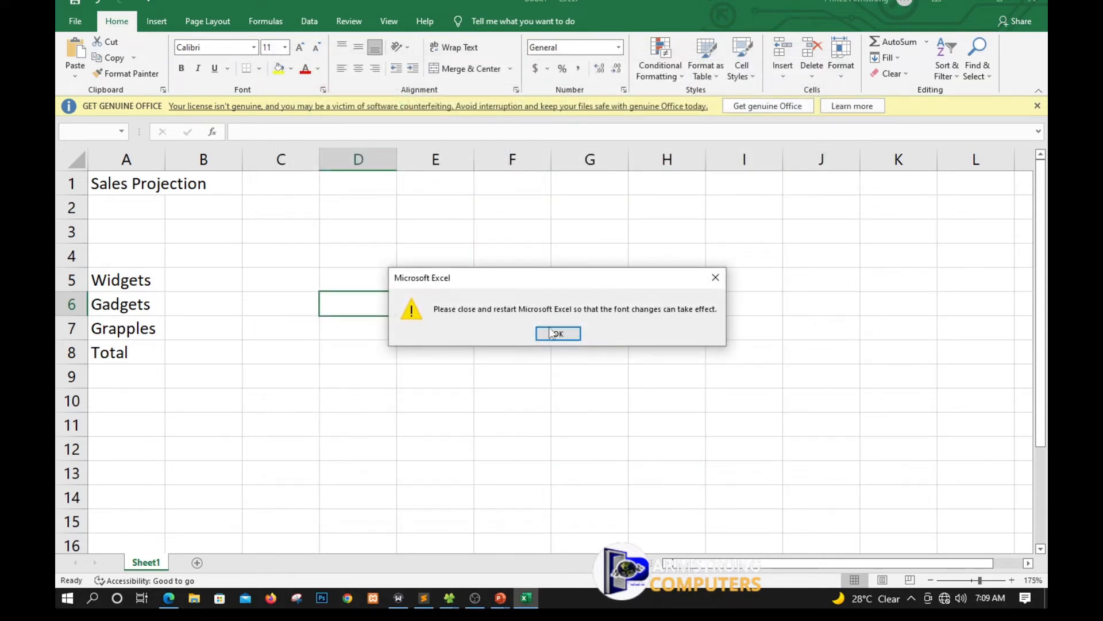
left_click(551, 333)
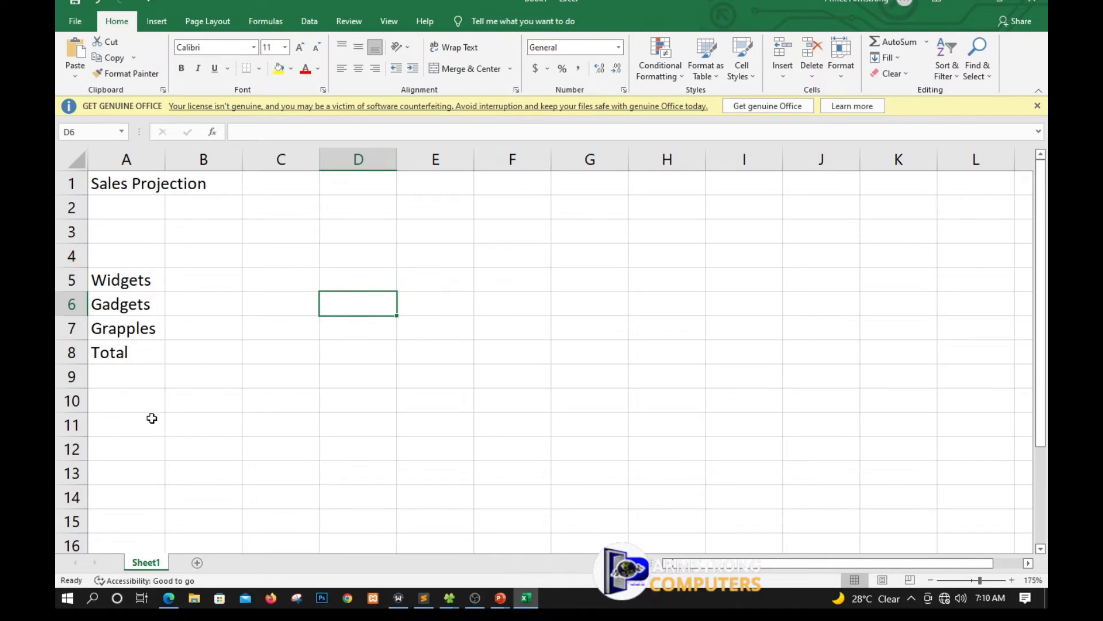
- Restart Excel without saving the current workbook and create a new blank workbook
left_click(1036, 4)
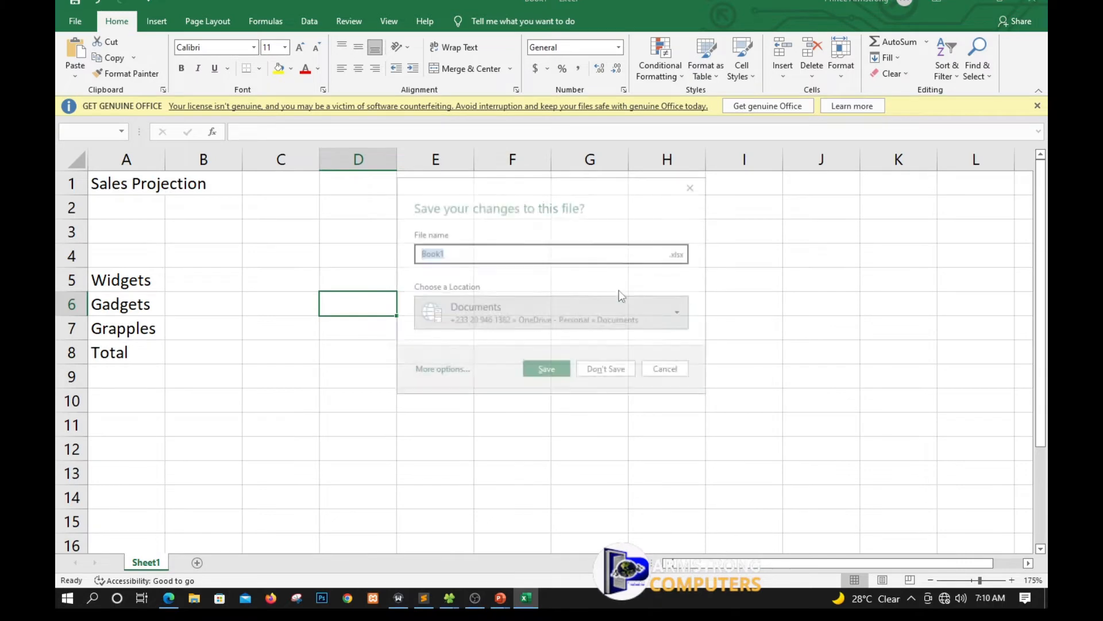
left_click(602, 374)
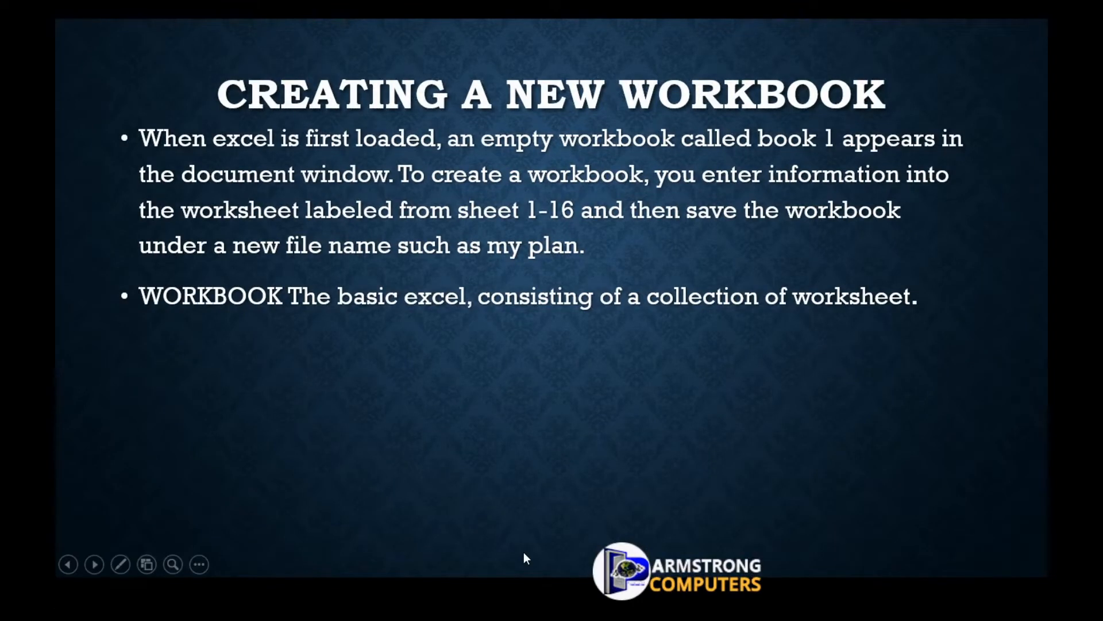
key("super")
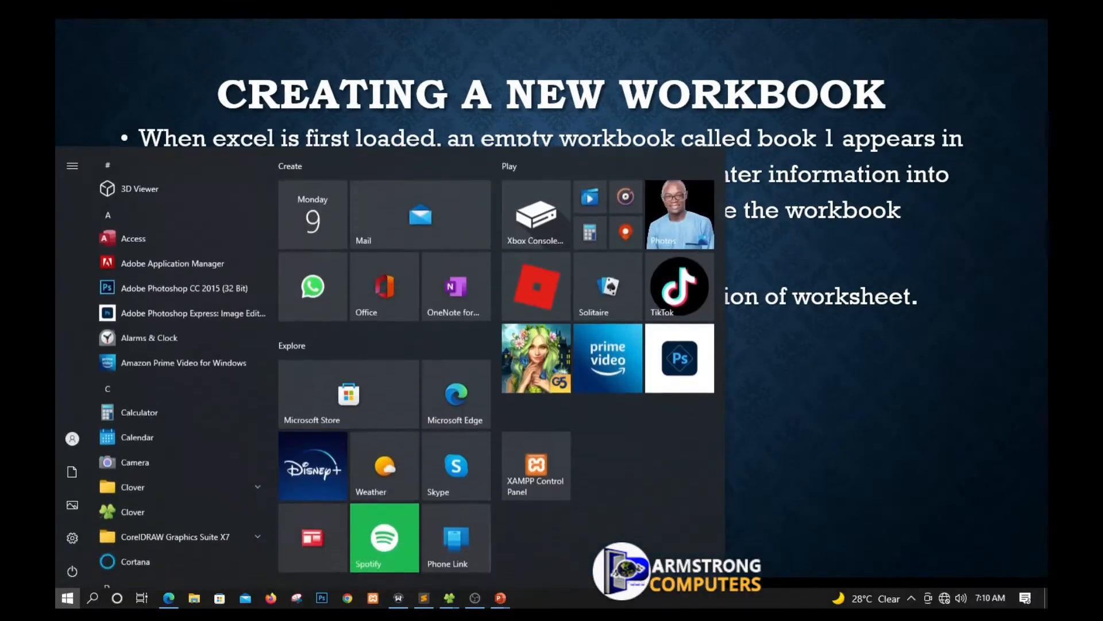
type("ex")
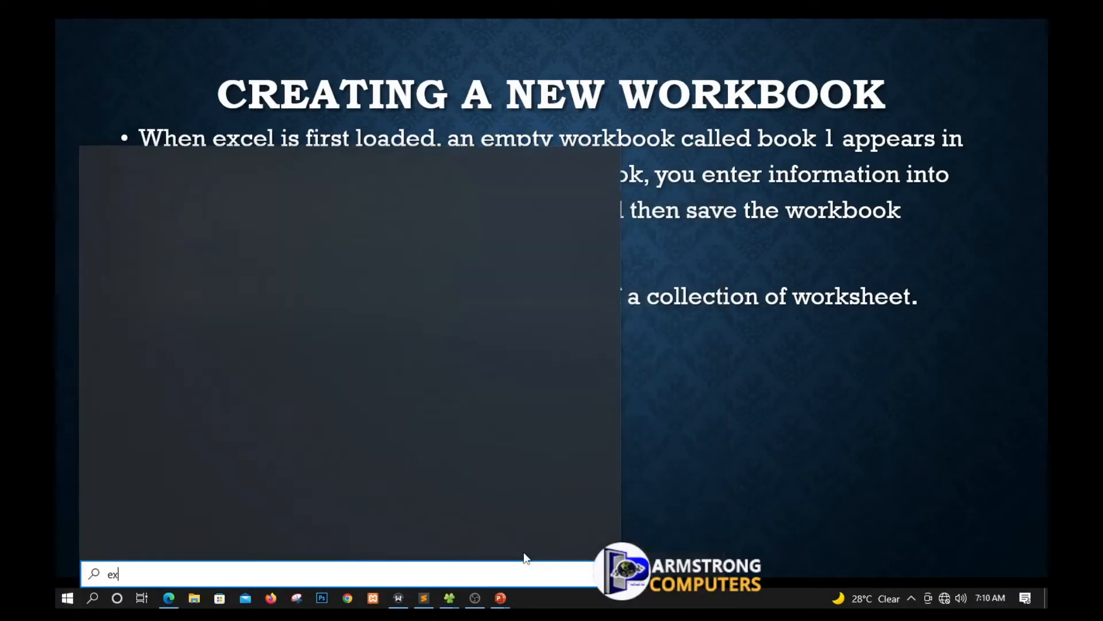
left_click(138, 226)
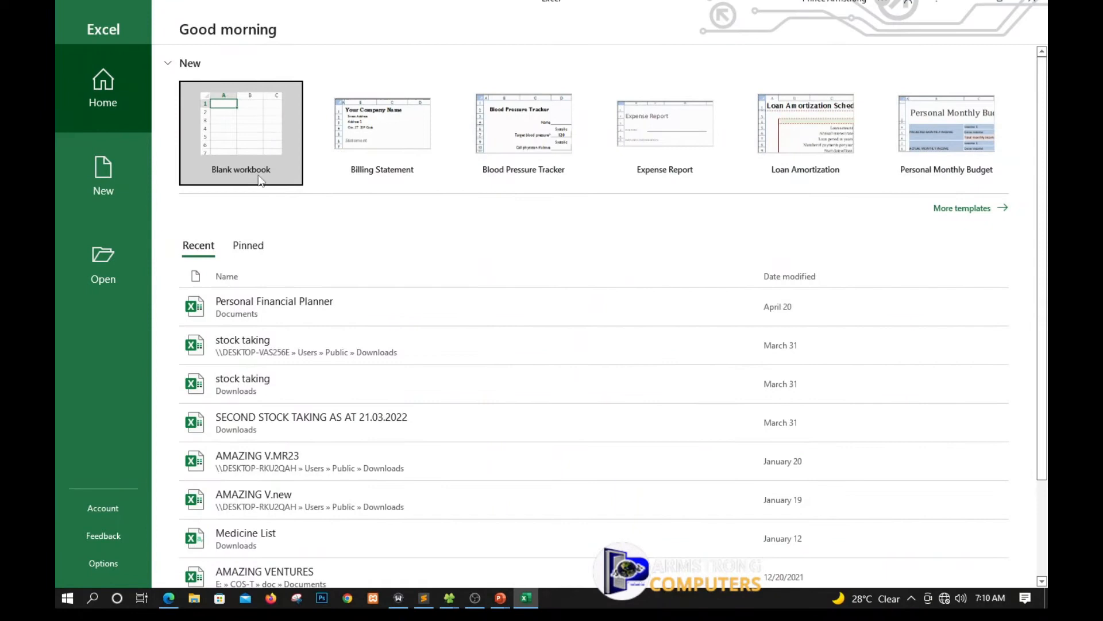
left_click(249, 141)
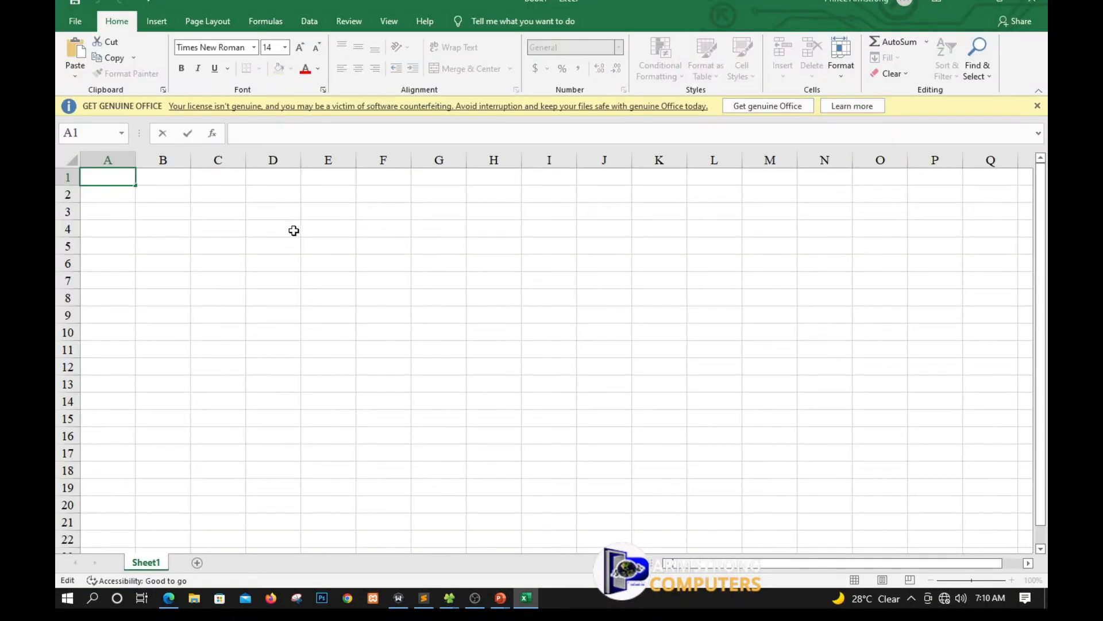
- Enter the sample text "gafgadxfgadf" in cell A1 to test the default font, and clear the cell
type("gafgadxfgadf")
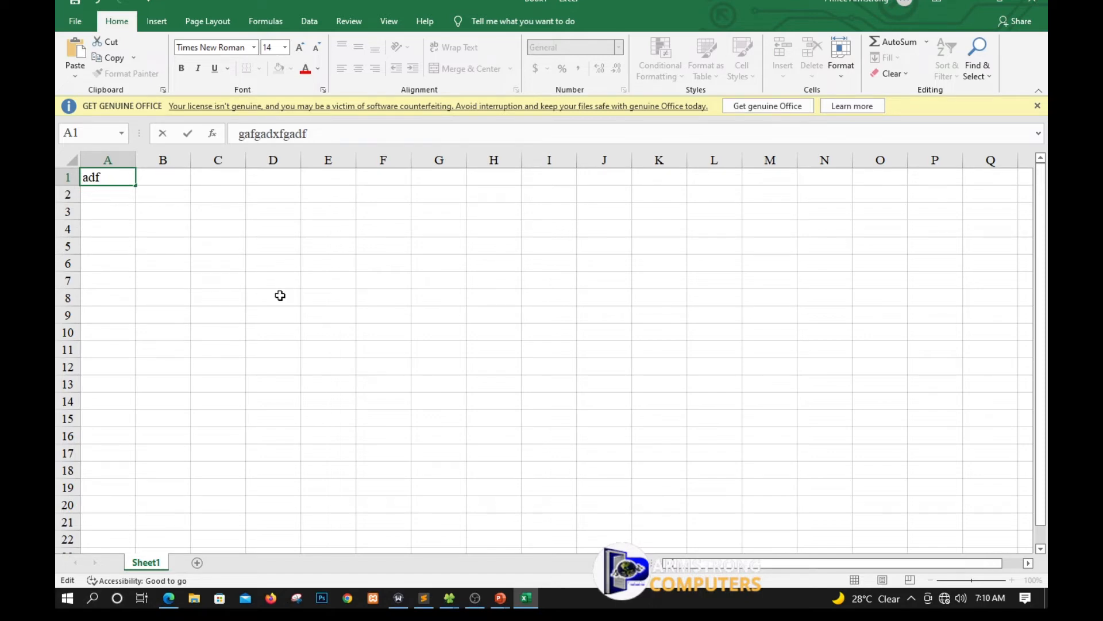
key("Return")
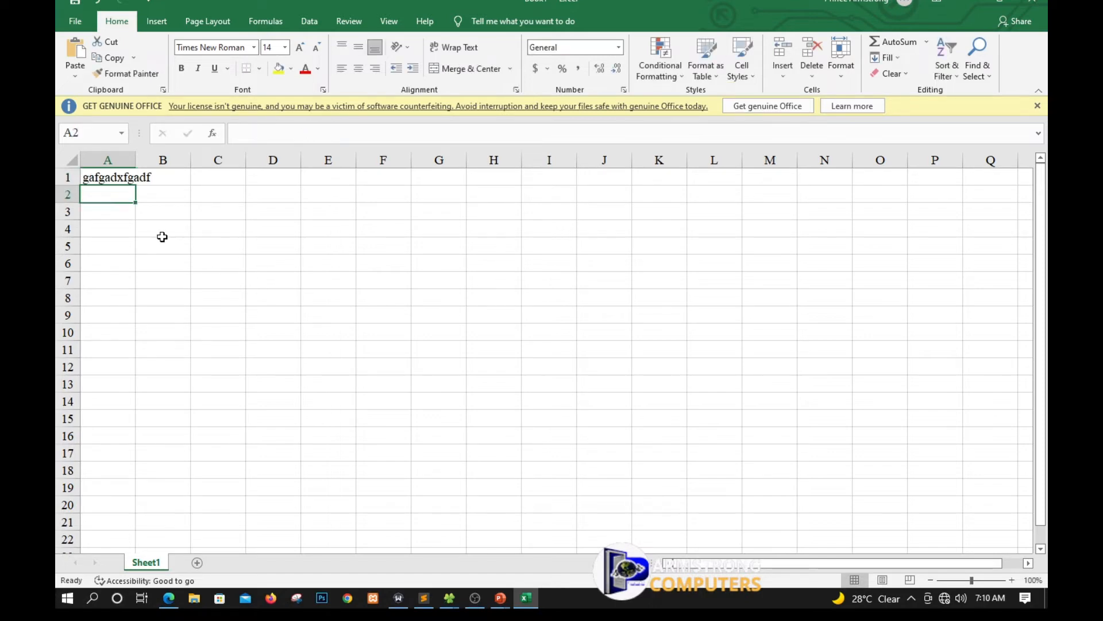
scroll(189, 258, "up", 7)
scroll(190, 258, "down", 4)
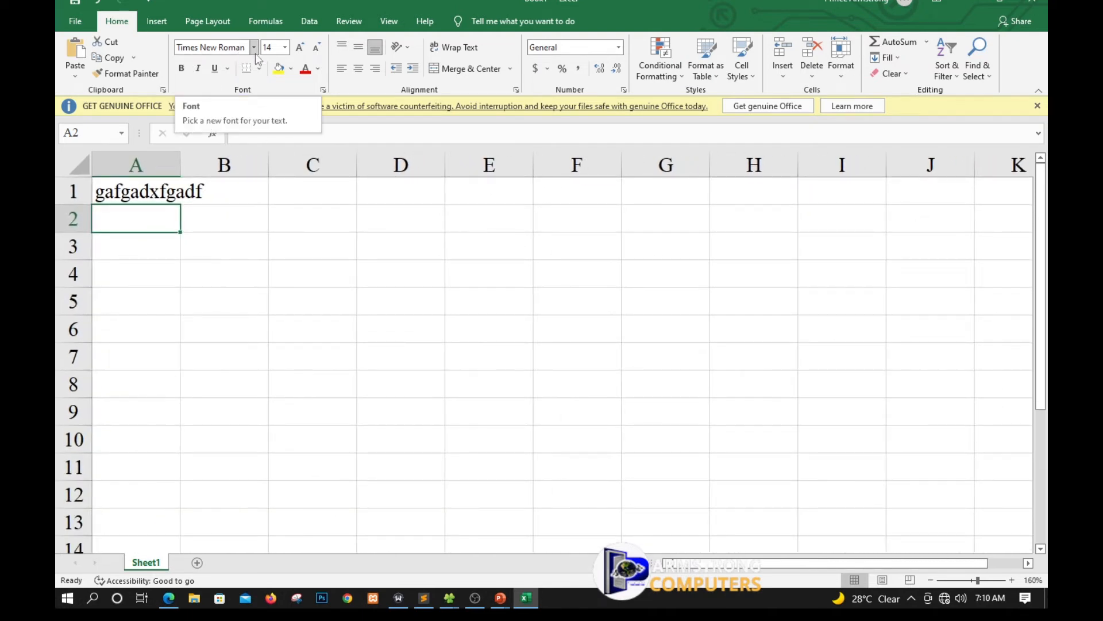
left_click(168, 194)
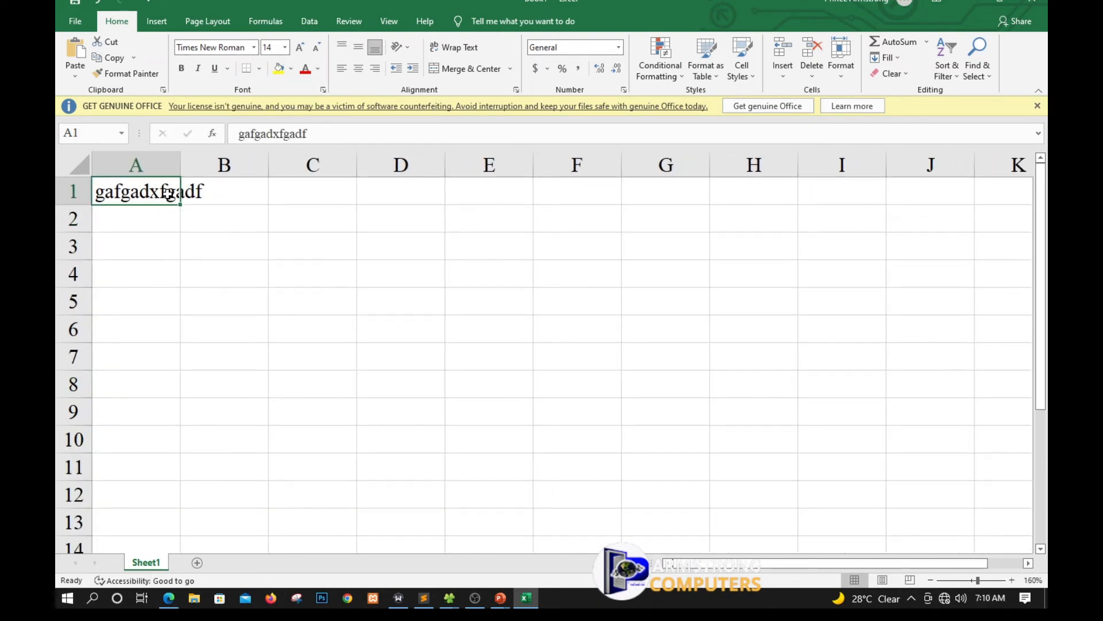
key("Delete")
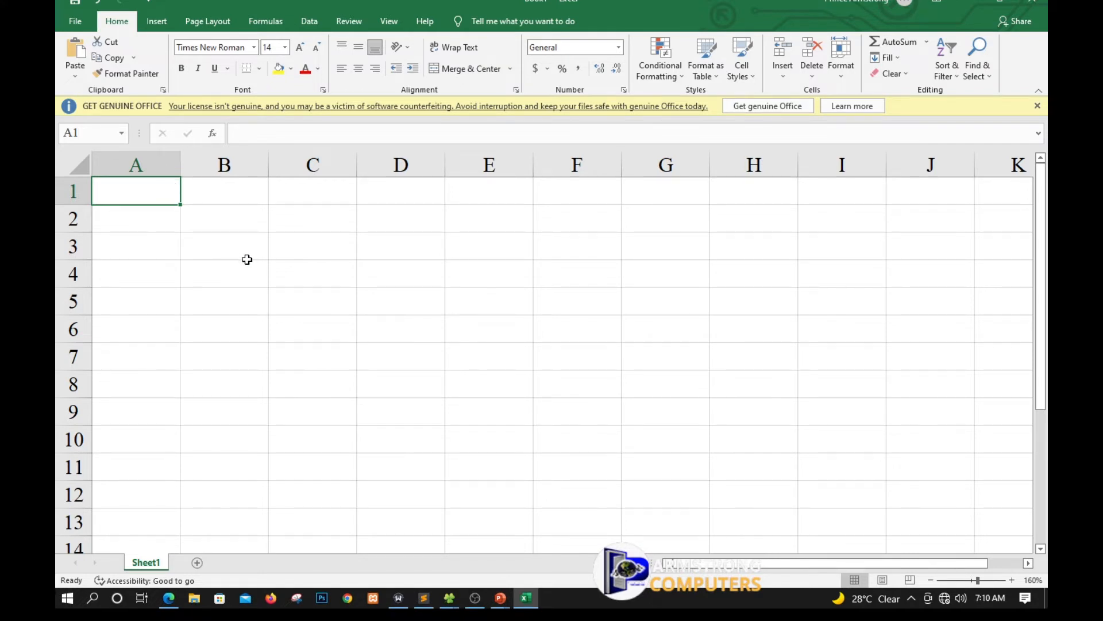
scroll(247, 260, "down", 1)
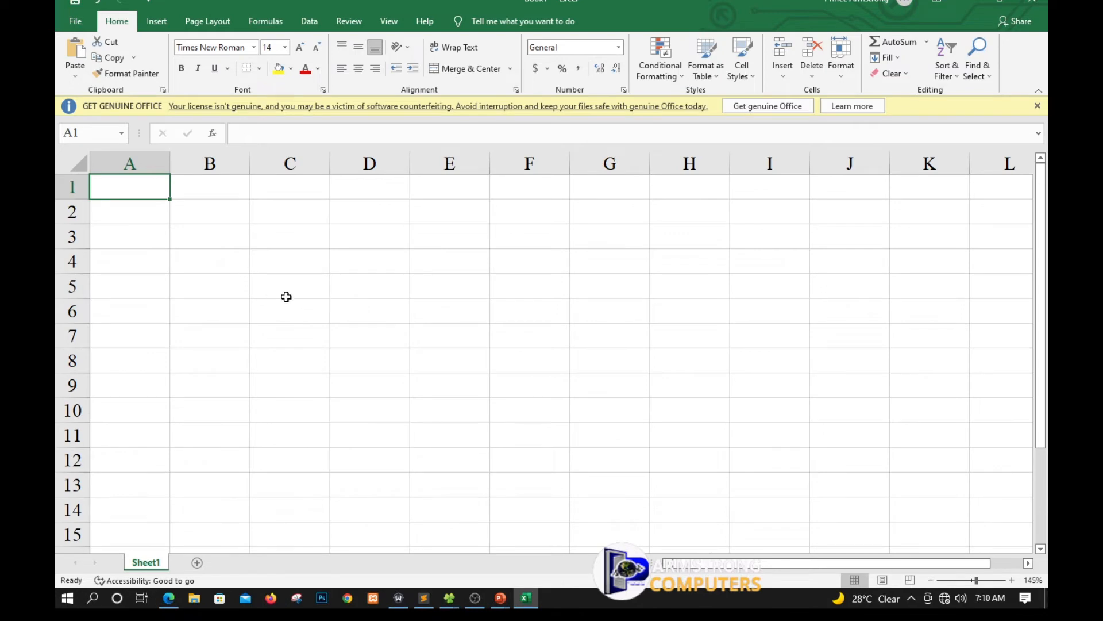
- Set the Office theme to Dark Gray in the general Excel options and apply it
left_click(75, 23)
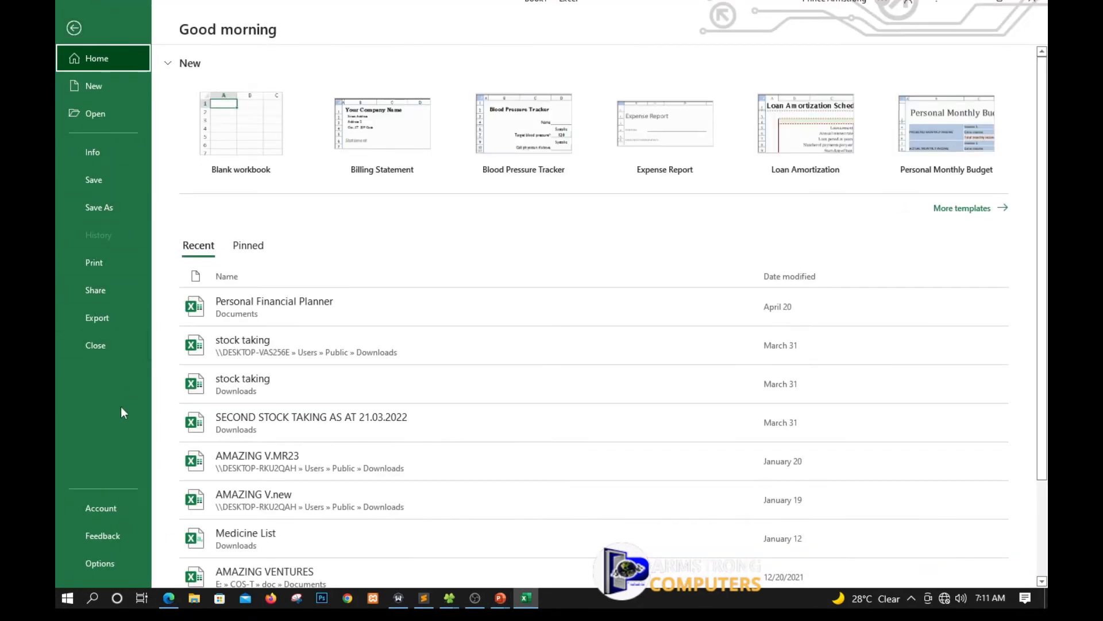
left_click(99, 566)
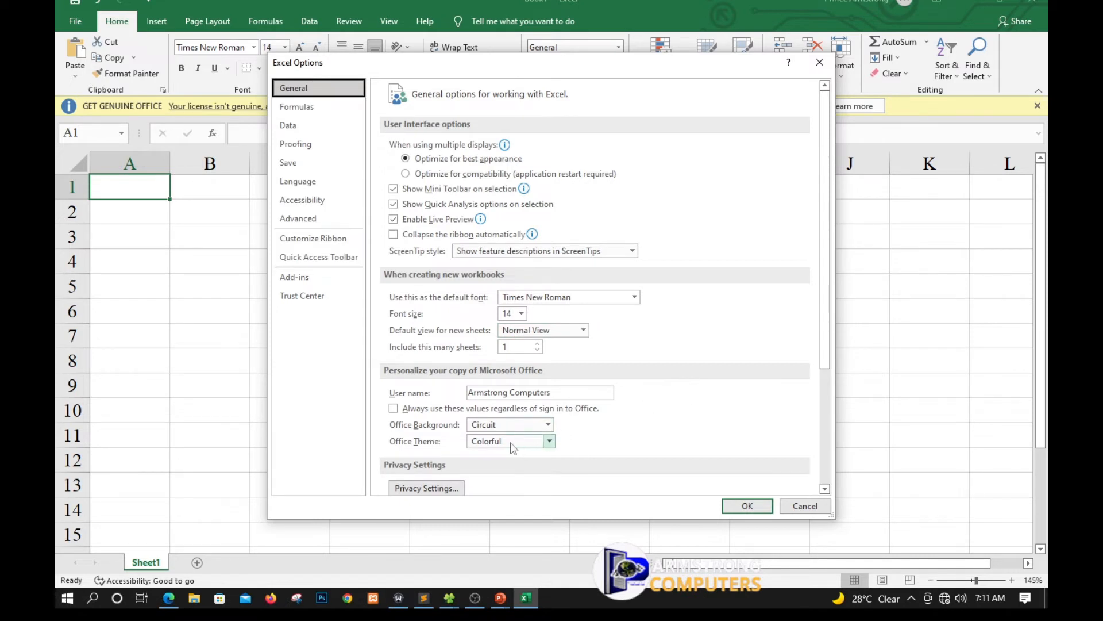
left_click(472, 443)
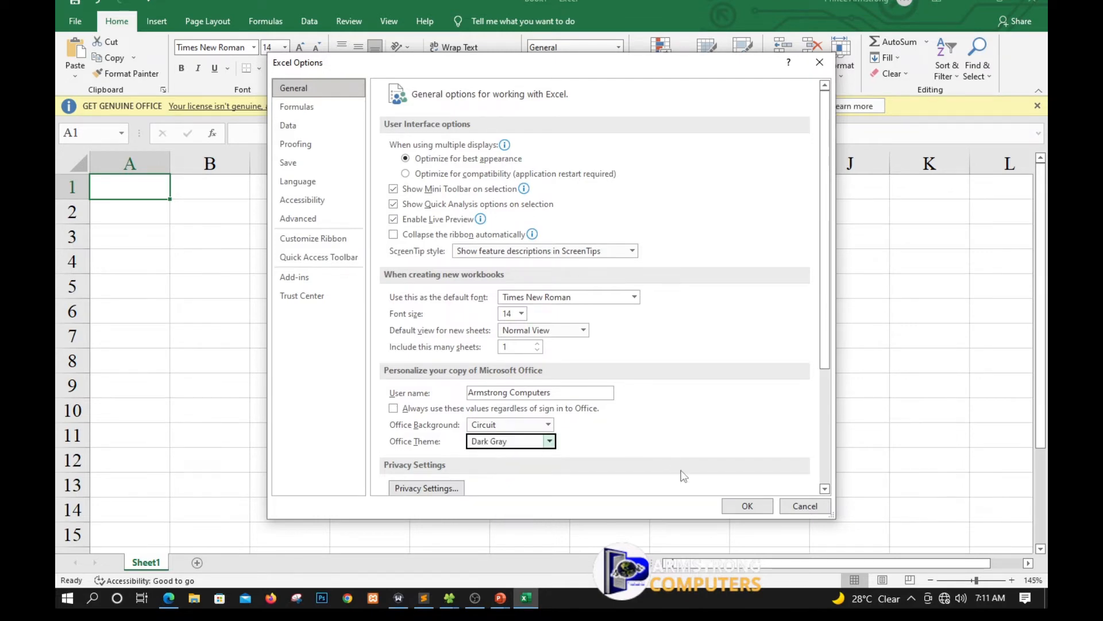
left_click(747, 506)
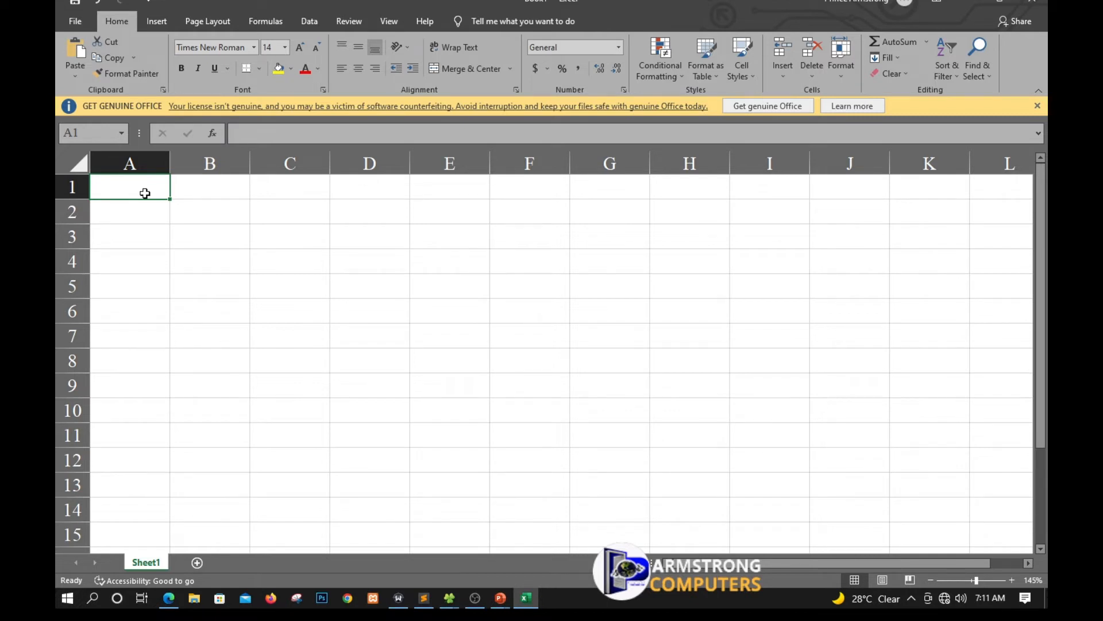
- Enter the title "Sales Projection" in cell A1
type("S")
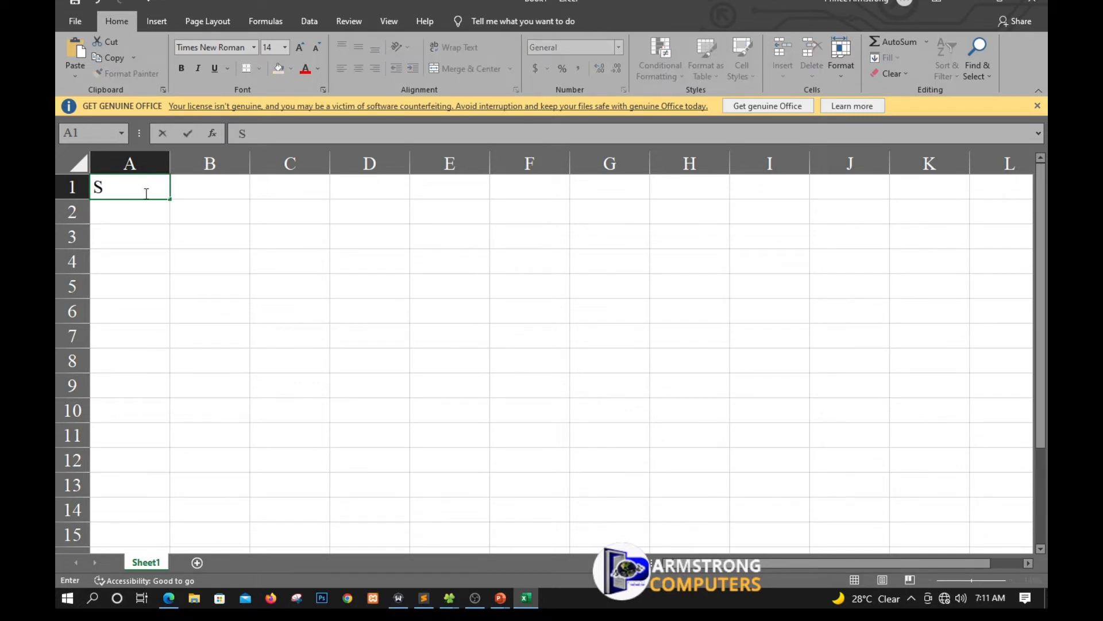
type("ales Projection")
key("Return")
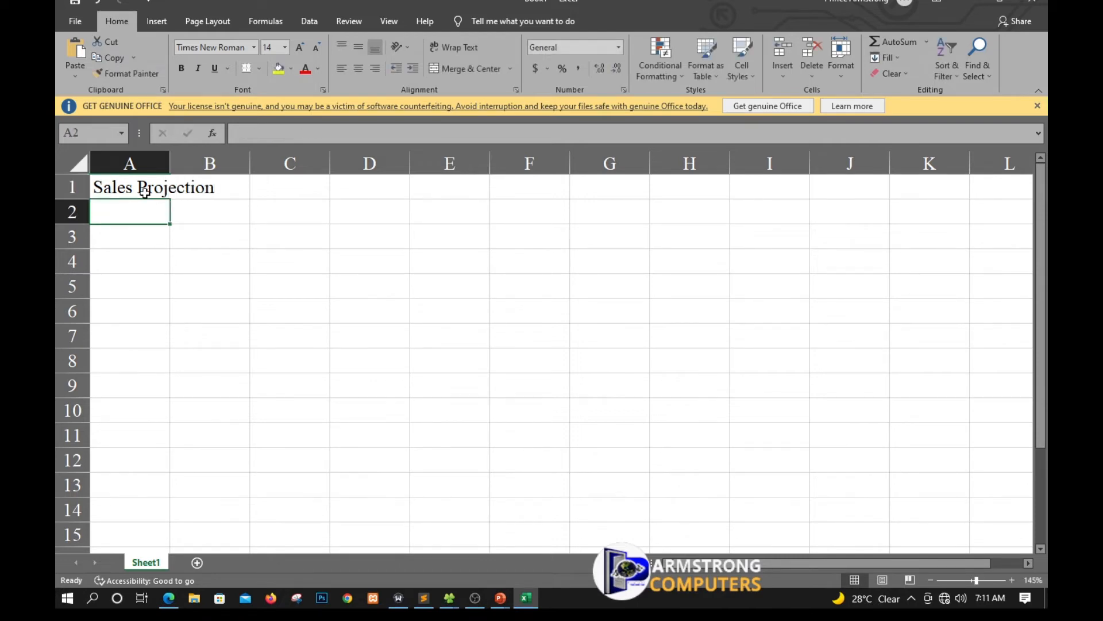
- Enter the product label "Widgets" with a capital W in cell A5
left_click(107, 283)
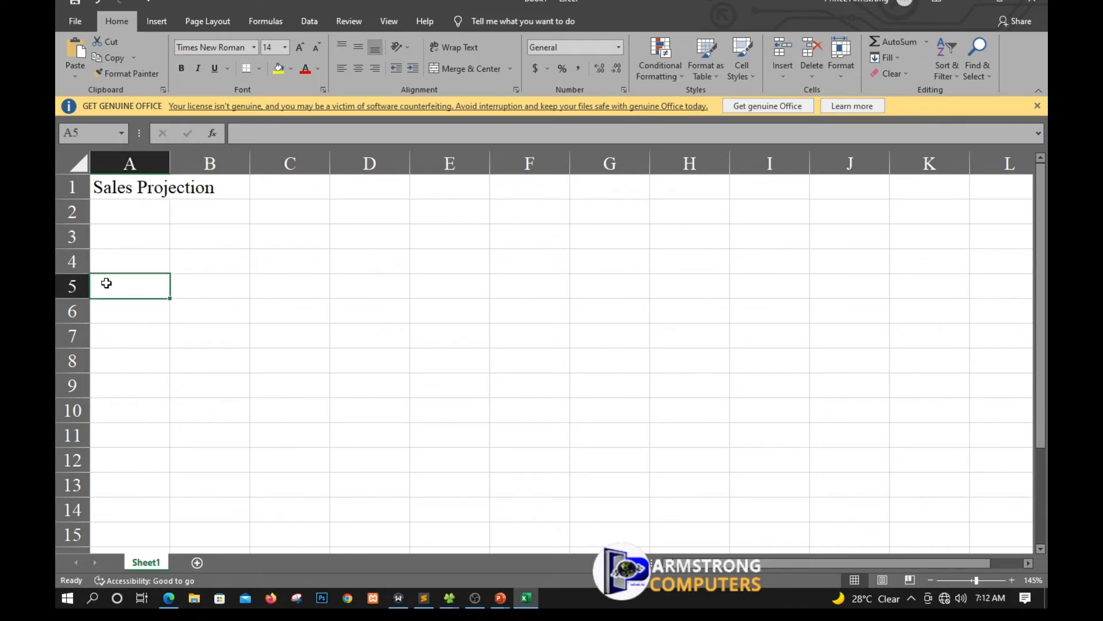
type("w")
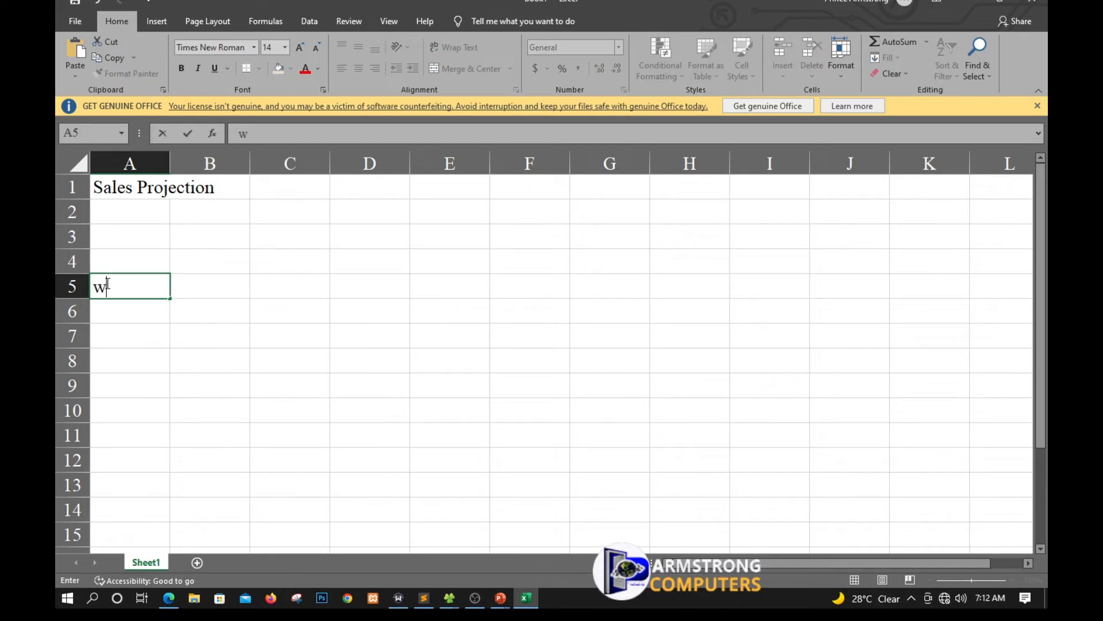
type("idgets")
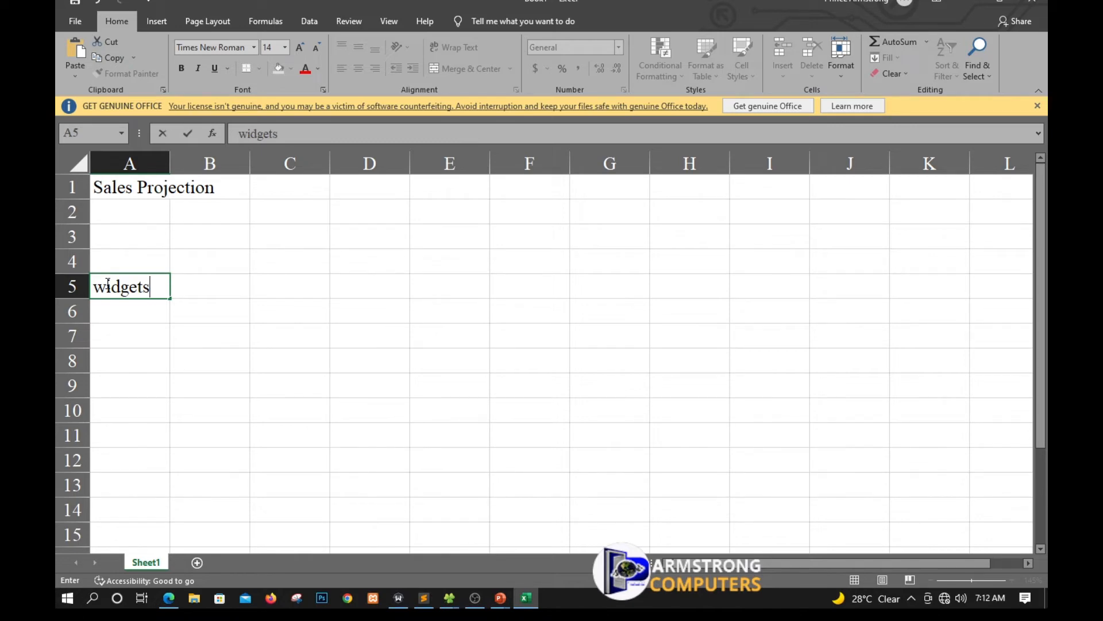
key("Return")
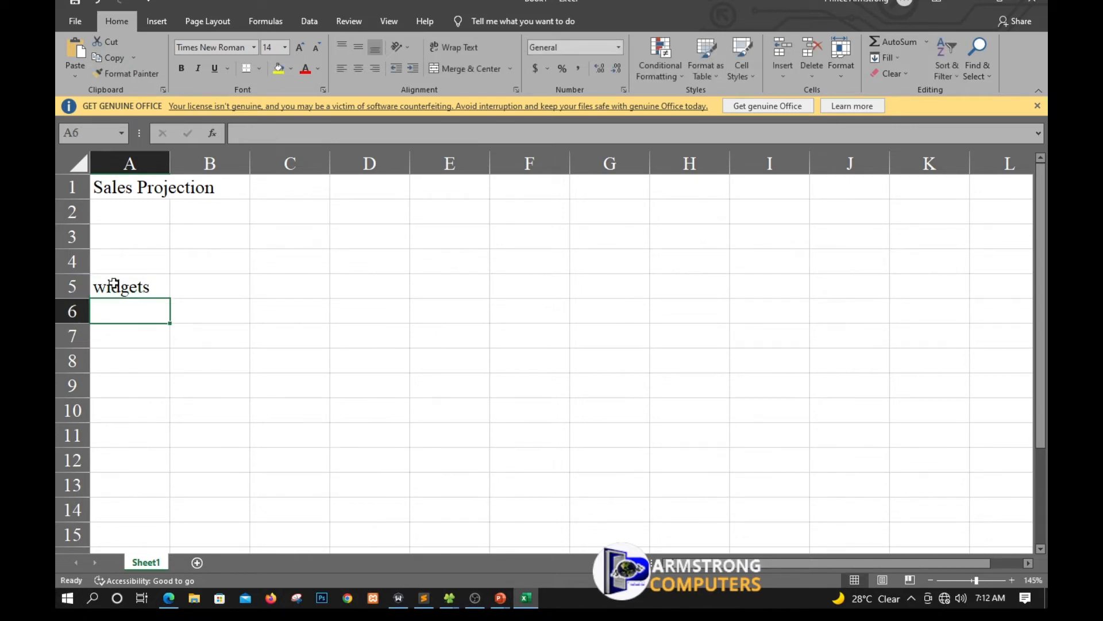
double_click(110, 287)
left_click(106, 286)
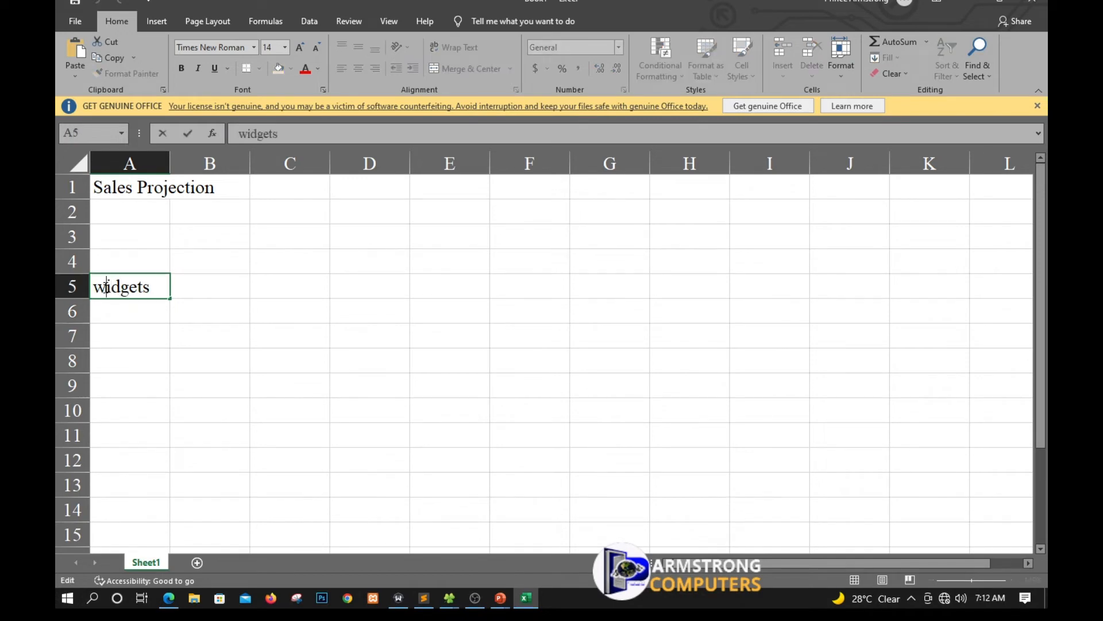
key("BackSpace")
type("W")
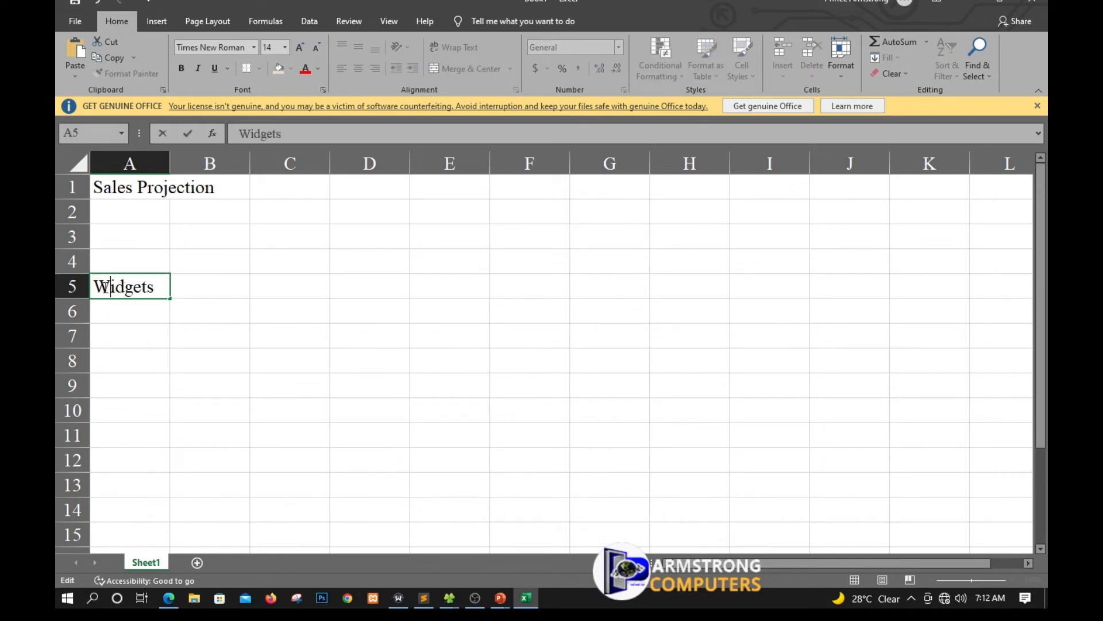
key("Return")
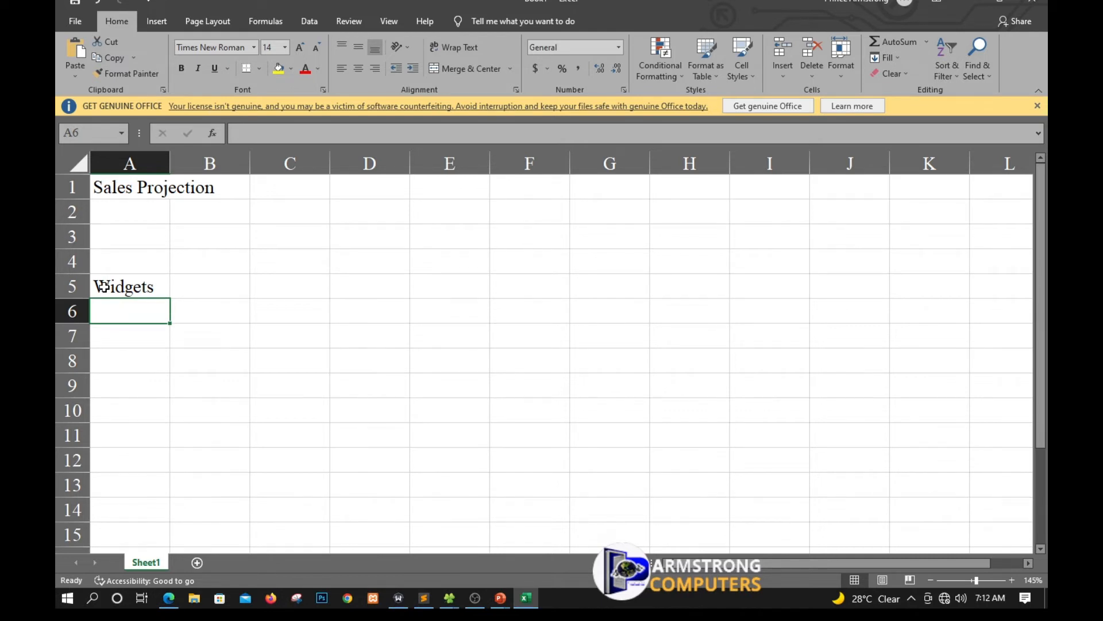
- Enter the product labels "Gadgets" in cell A6 and "Grapples" in cell A7
type("G")
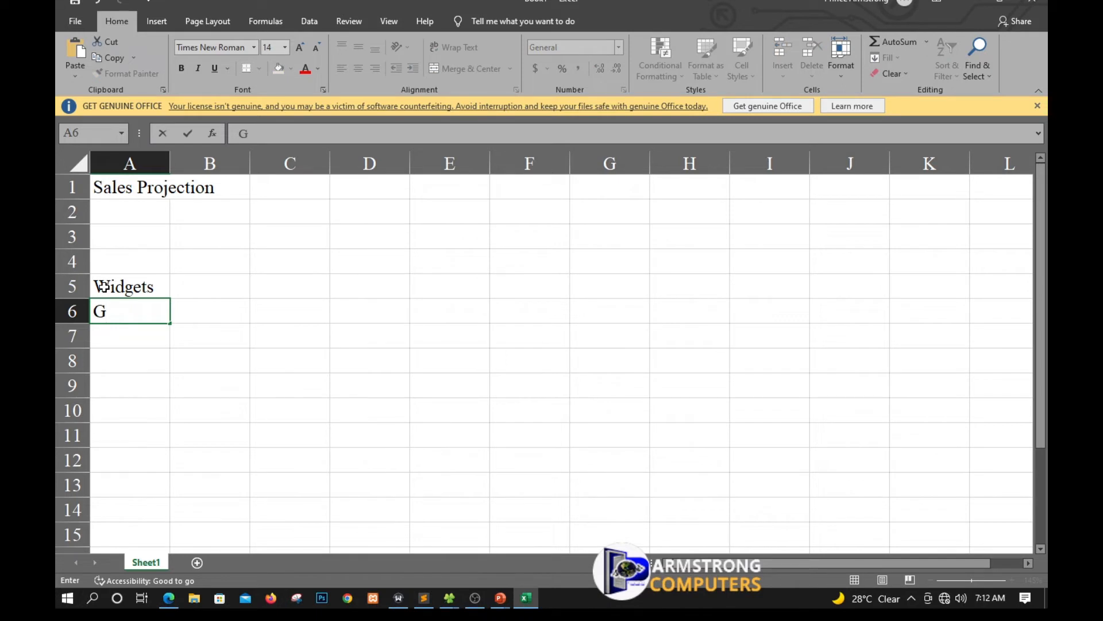
type("adgets")
key("Return")
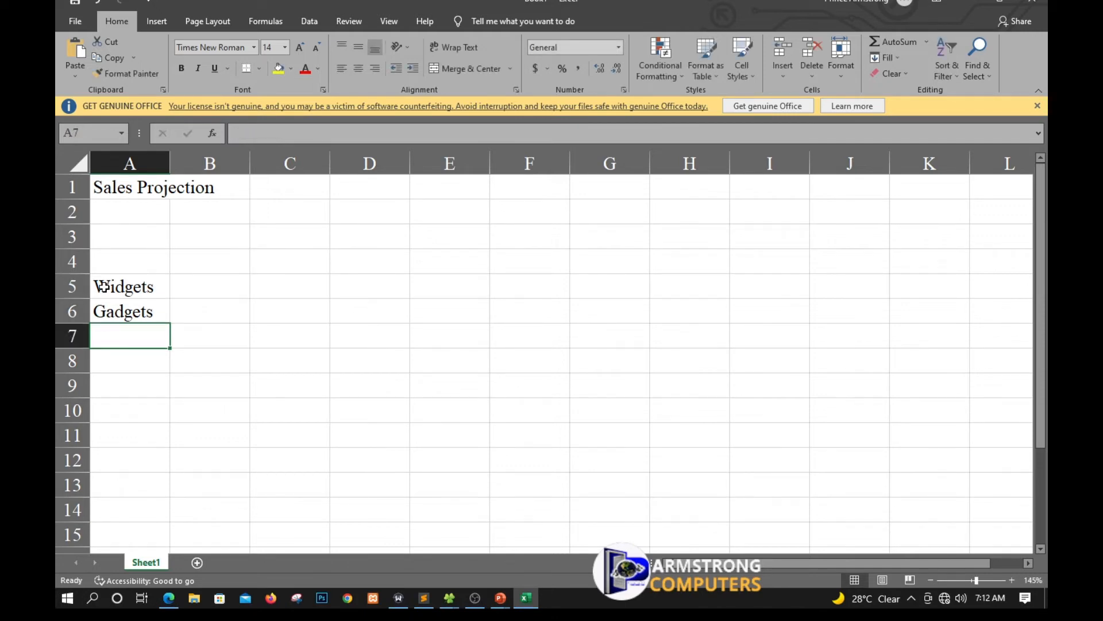
type("G")
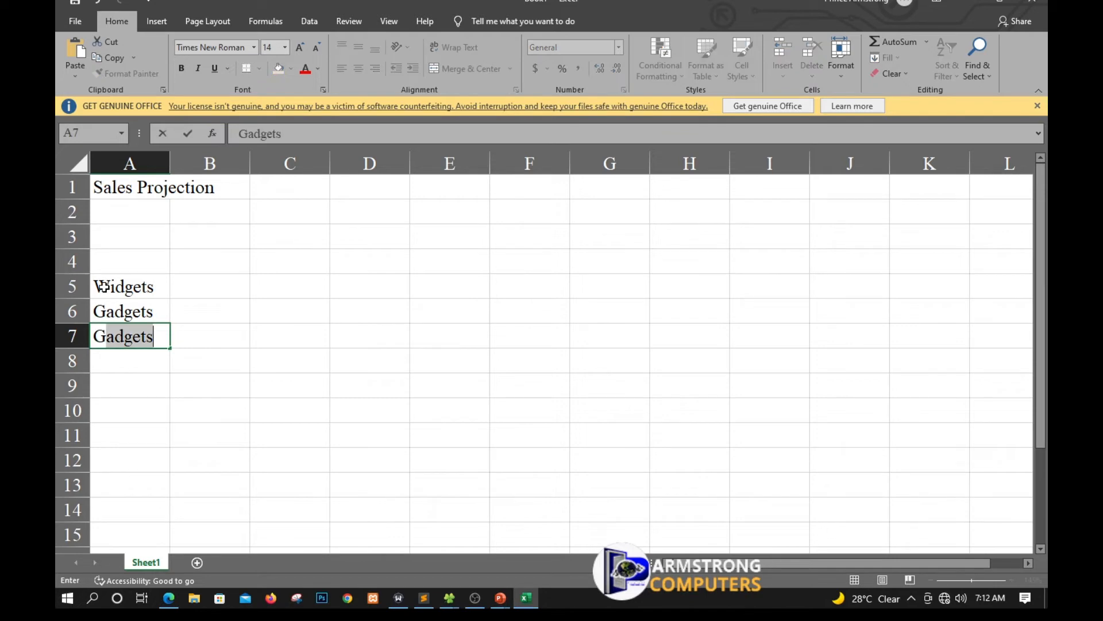
type("rapp")
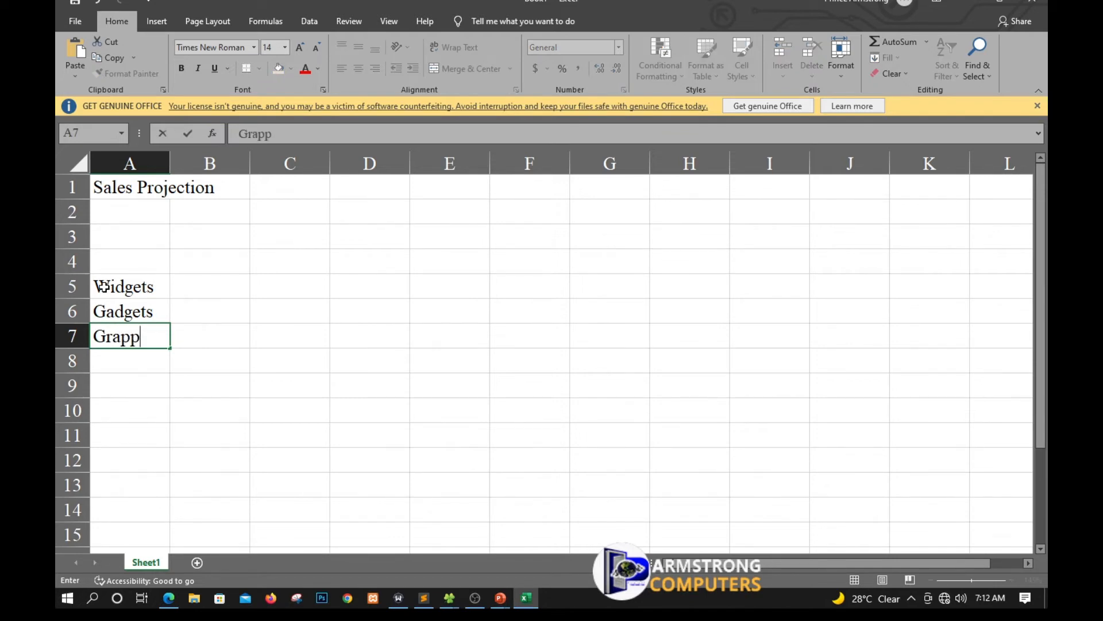
type("les")
key("Return")
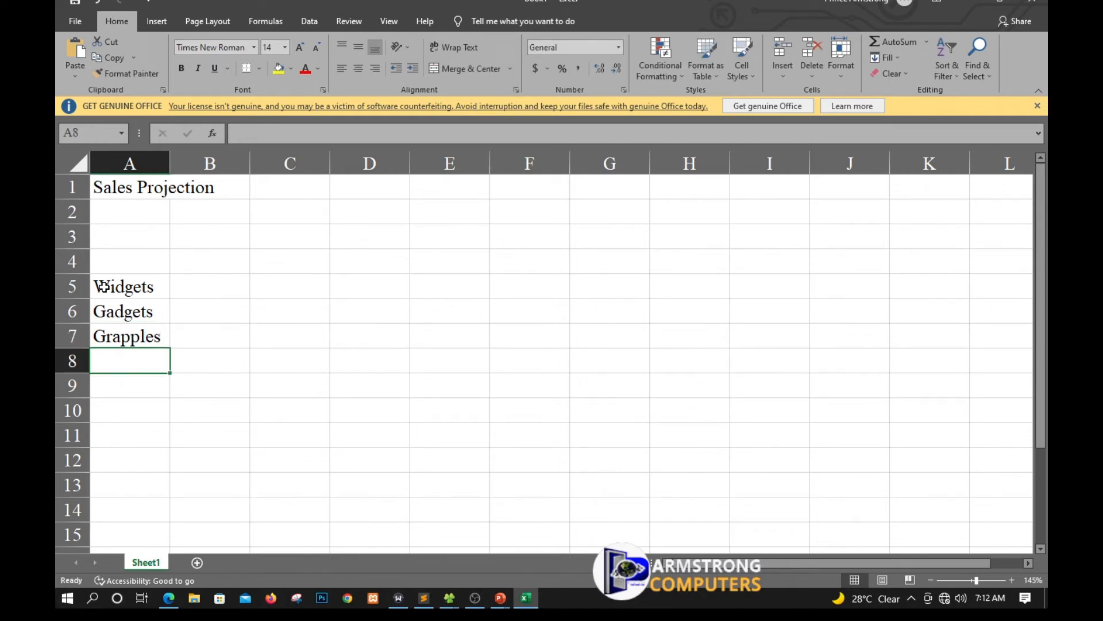
- Enter the row label "Total" in cell A9, leaving row 8 blank
key("Return")
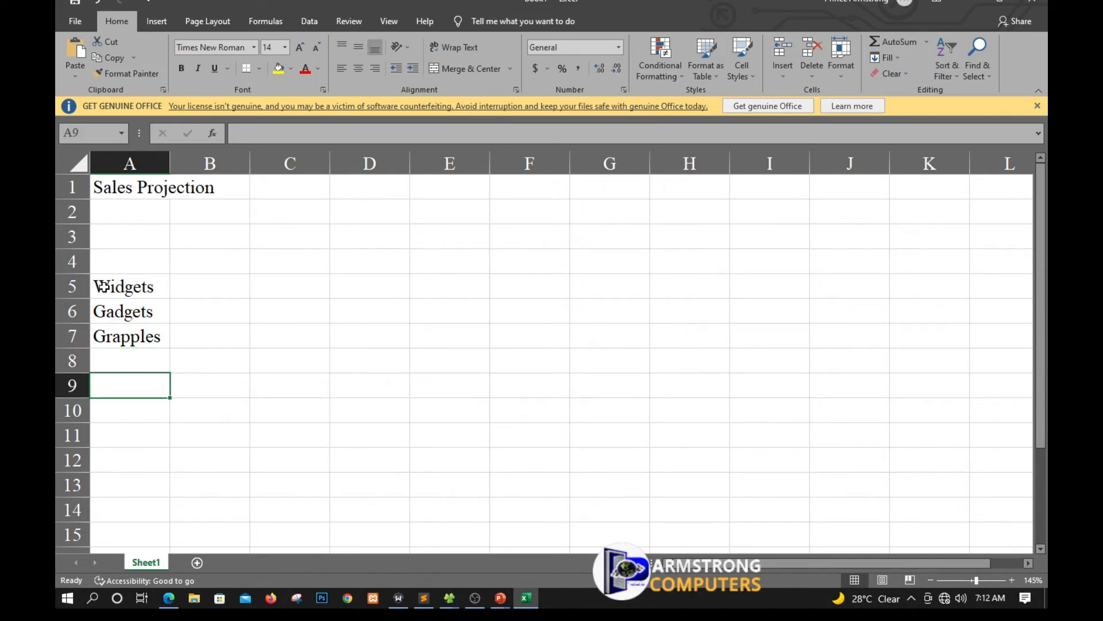
type("To")
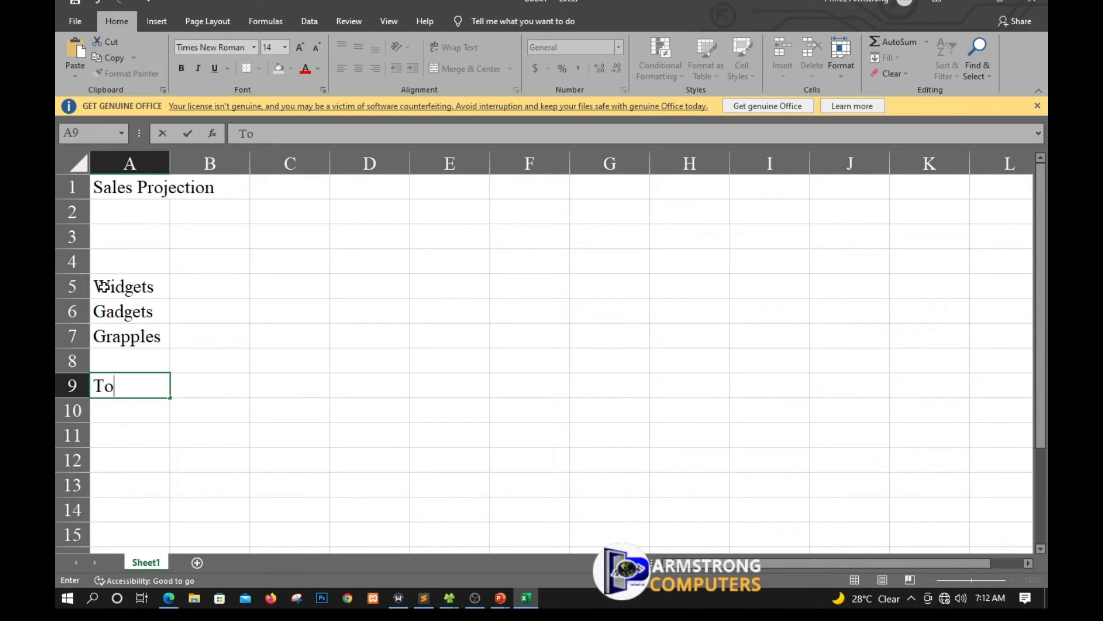
type("tal")
key("Tab")
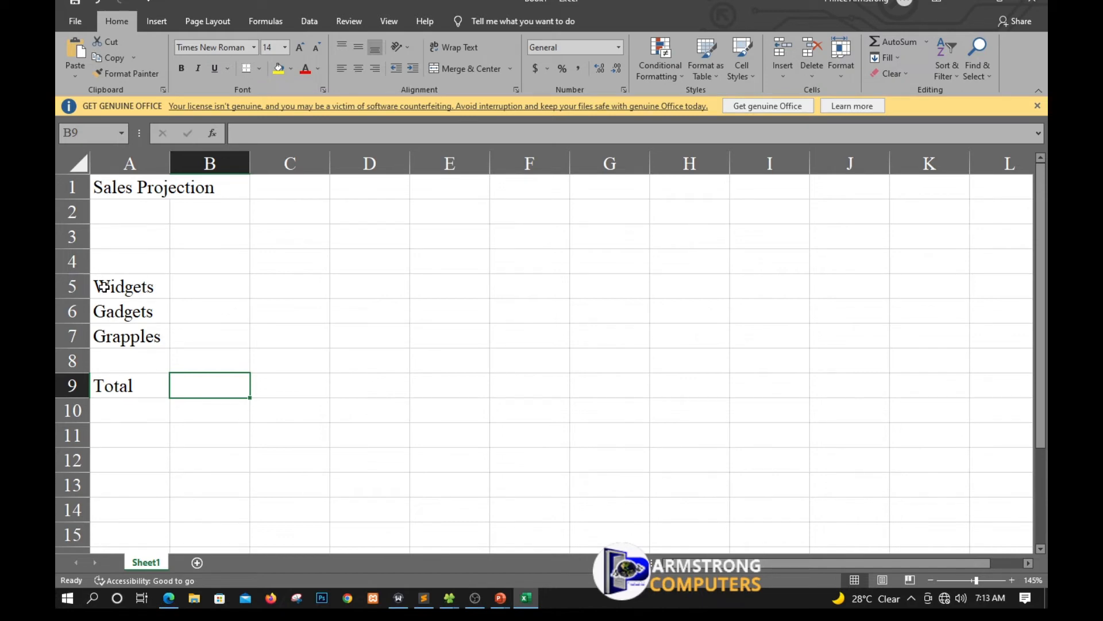
- Enter the month heading "Jan-94" in cell B3
key("Up")
key("Up")
key("Up")
key("Up")
key("Up")
key("Up")
type("Jan-94")
key("Return")
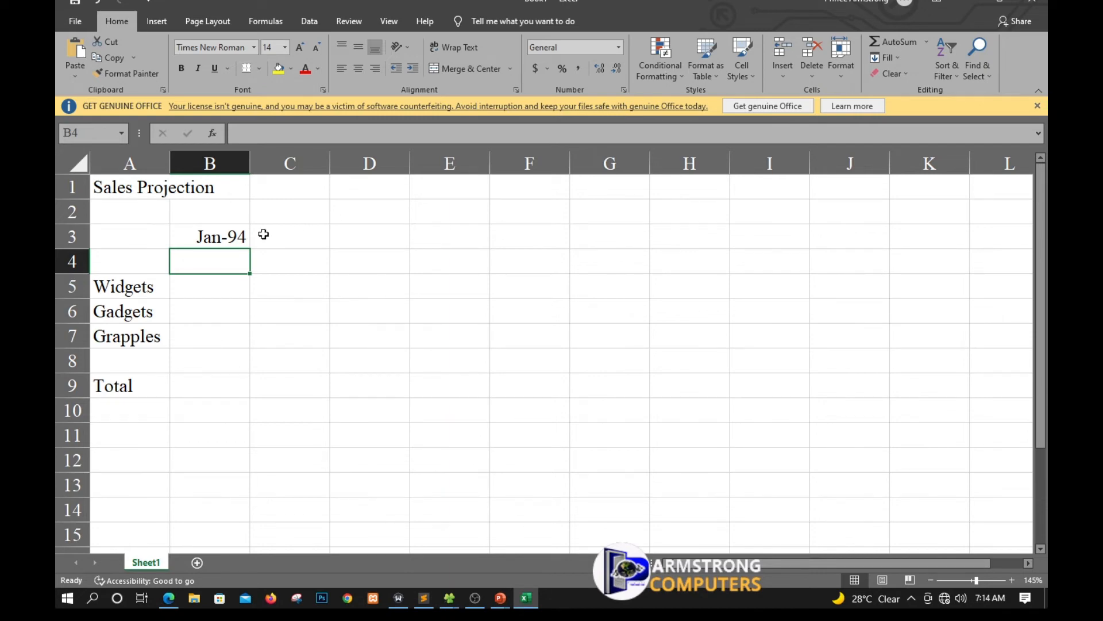
- Extend the Jan-94 heading with AutoFill across row 3 to column G, producing the months through Jun-94
left_click(208, 234)
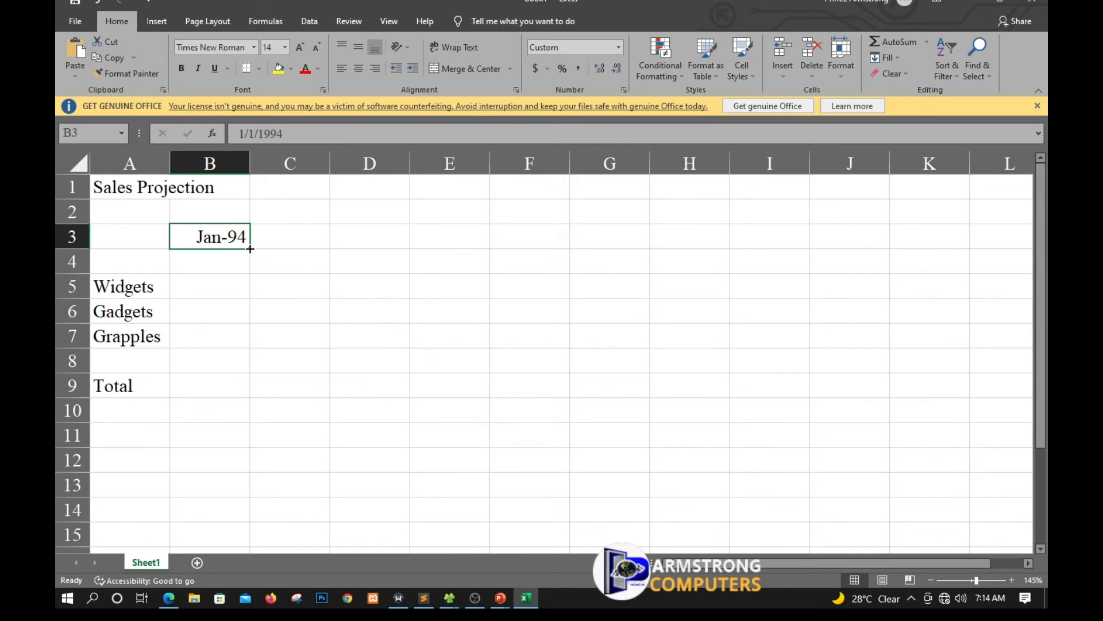
left_click_drag(251, 248, 620, 236)
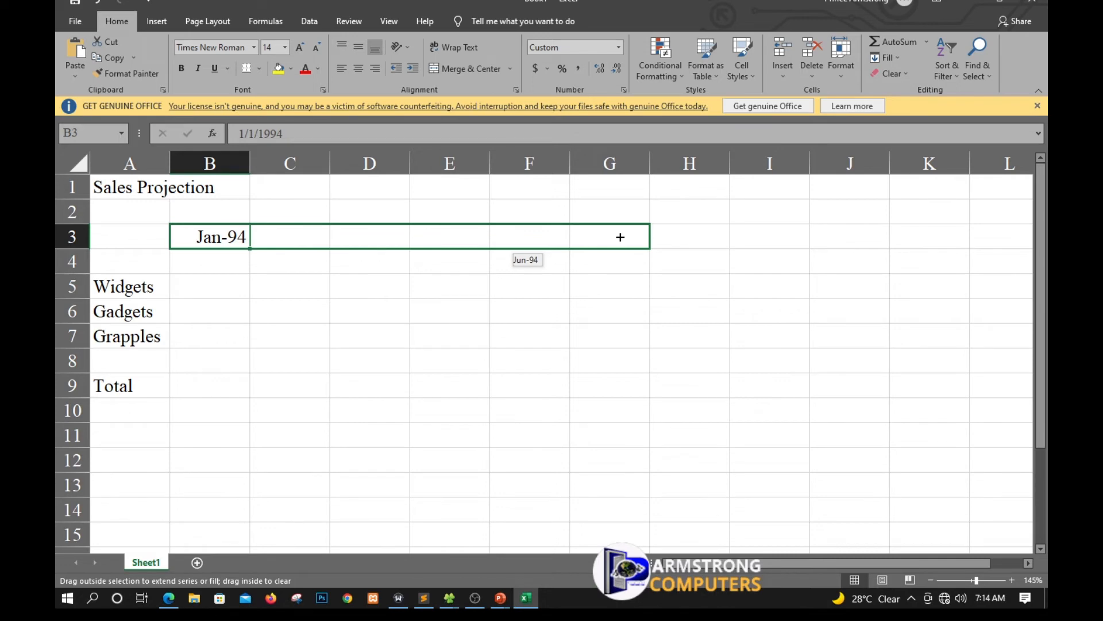
left_click_drag(620, 237, 619, 235)
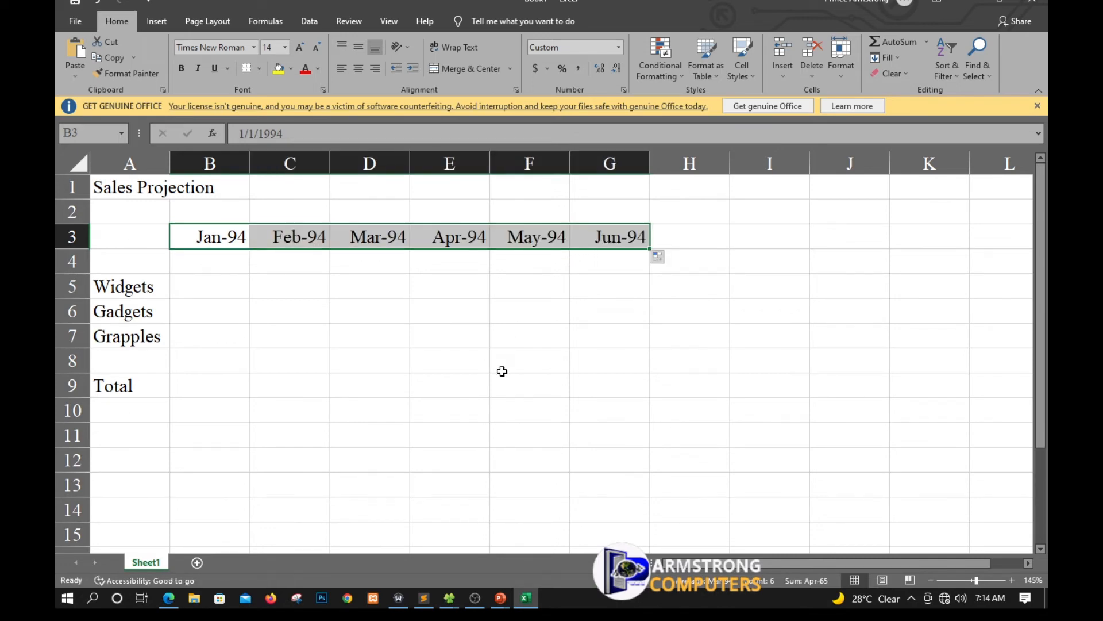
left_click(715, 244)
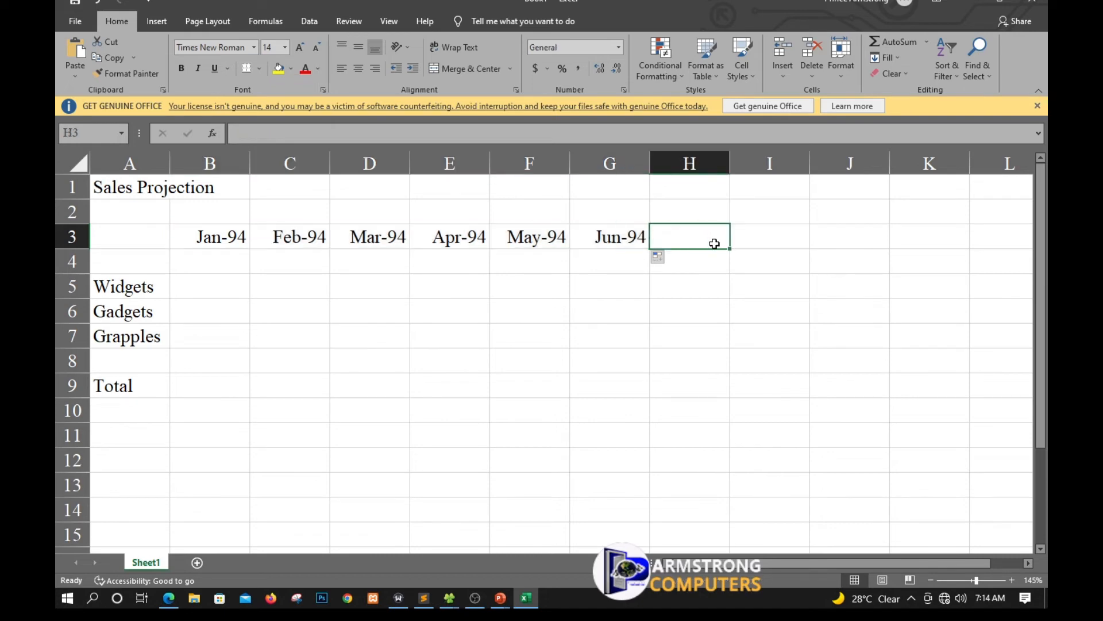
type("1")
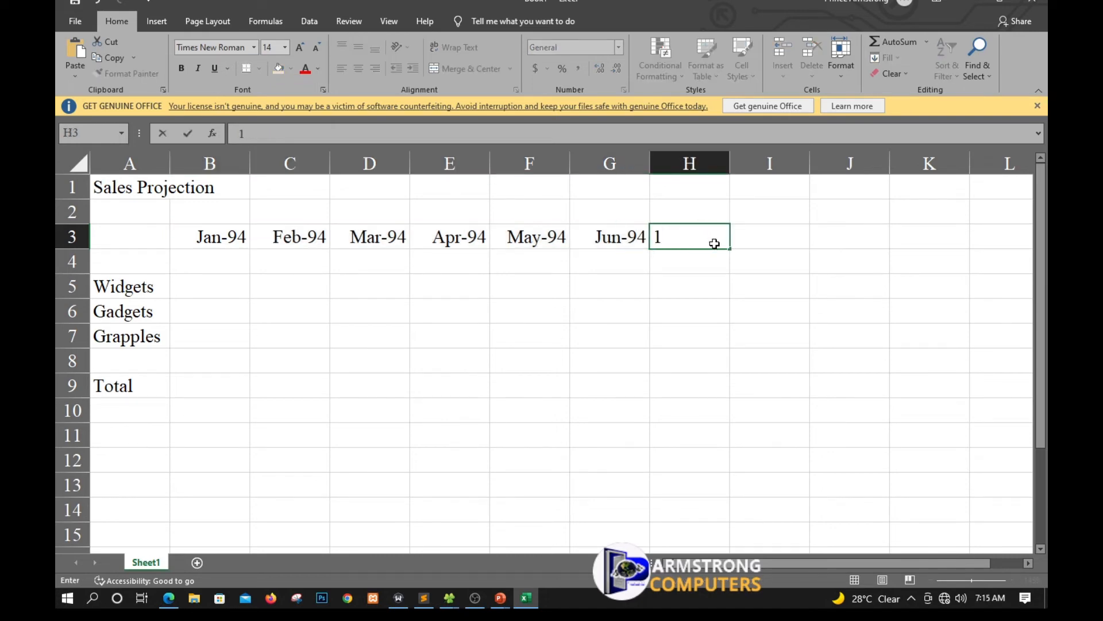
key("Return")
left_click(714, 242)
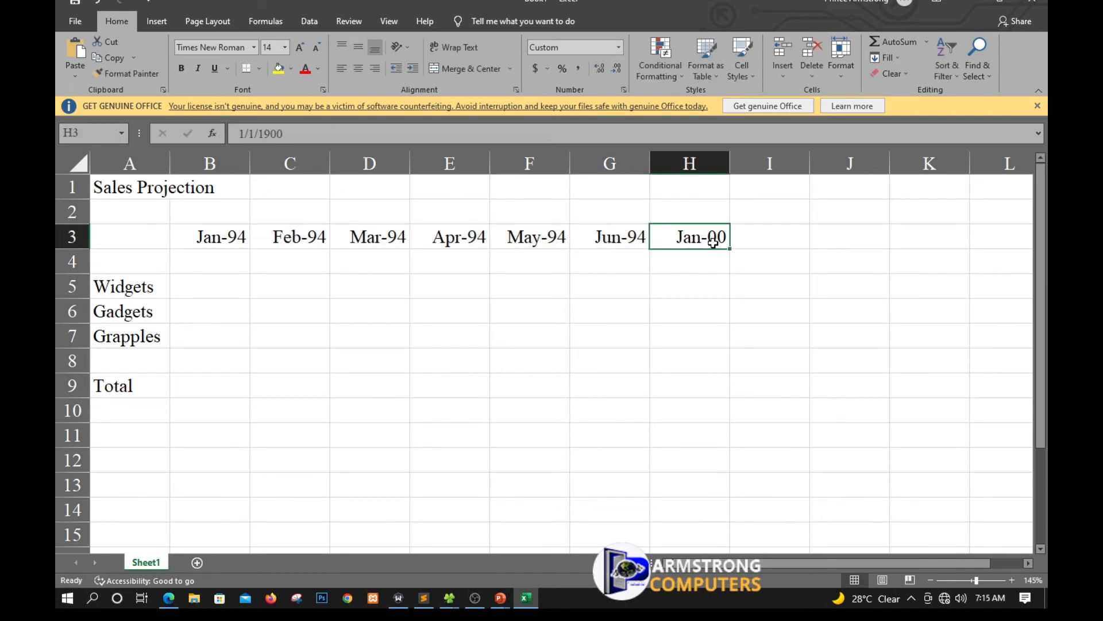
key("Delete")
- Try AutoFill on a sample number series, starting with 1 and 2 and extending to 6 in I7:I12, and clear it
left_click(743, 327)
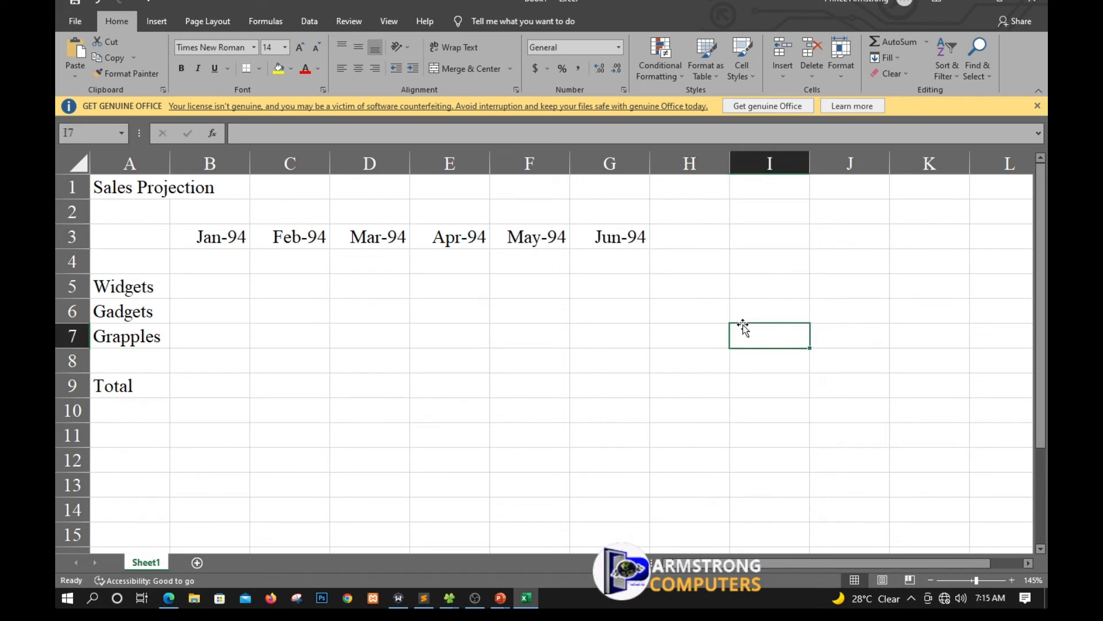
type("1")
key("Return")
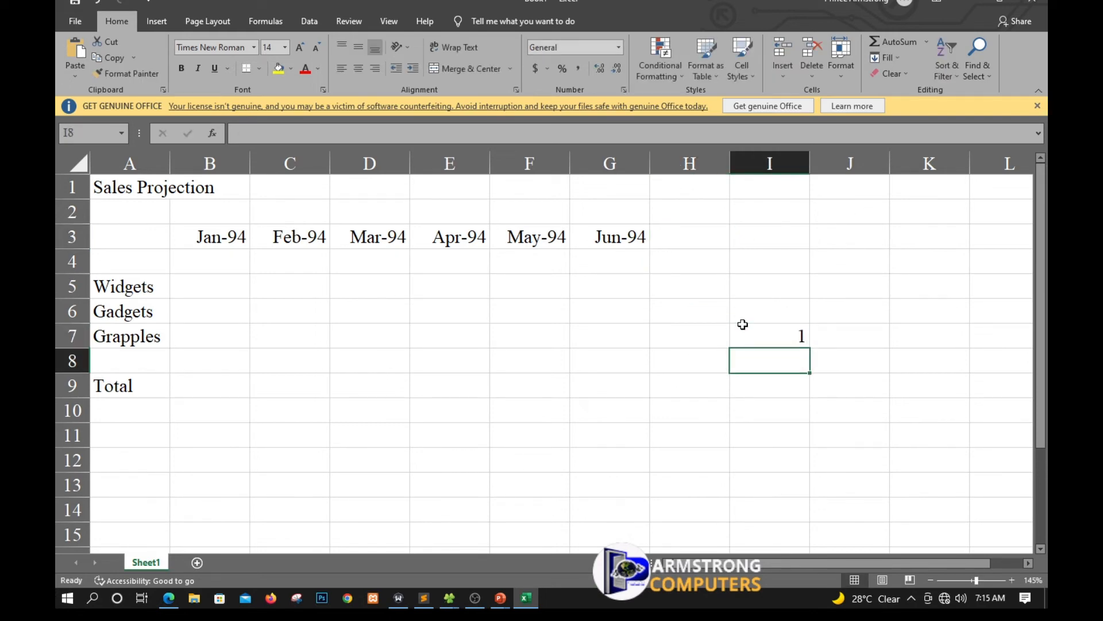
type("2")
key("Return")
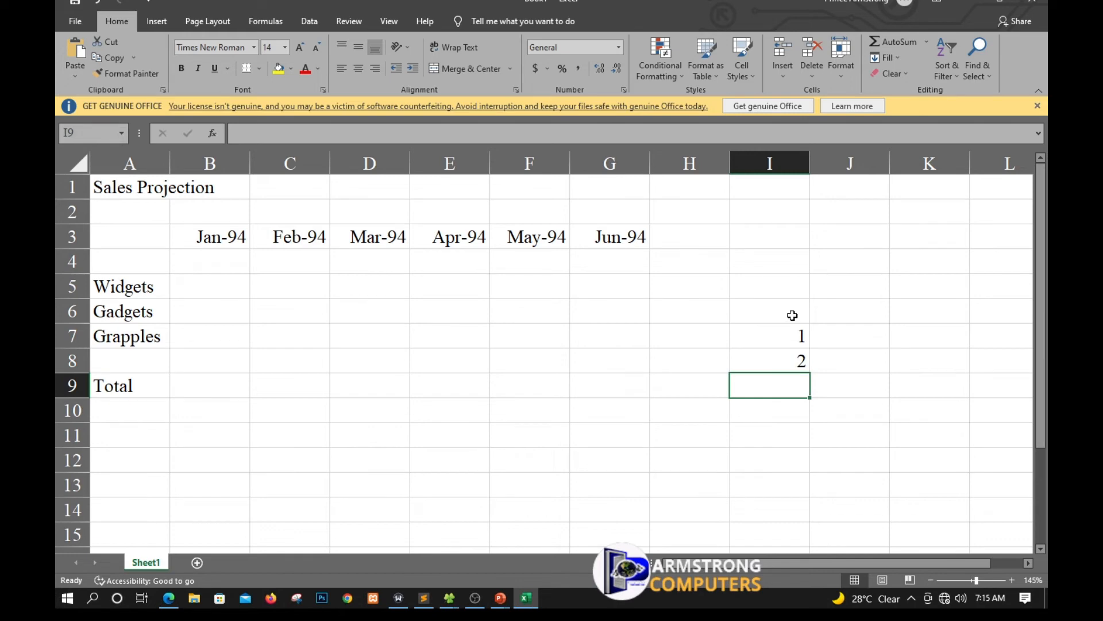
left_click_drag(786, 337, 795, 360)
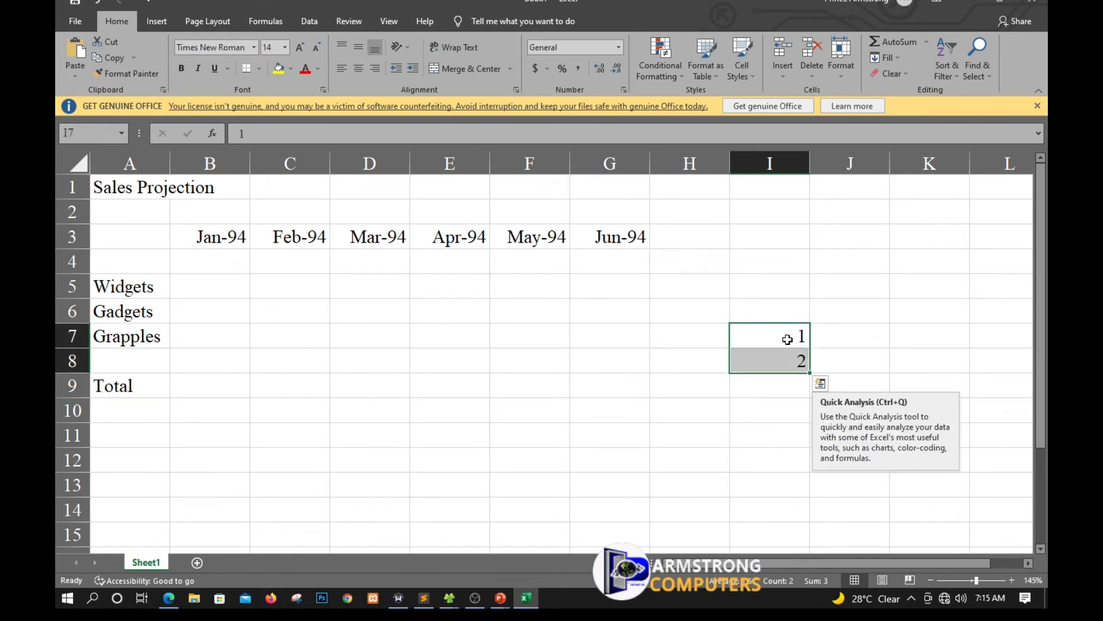
left_click_drag(811, 375, 803, 465)
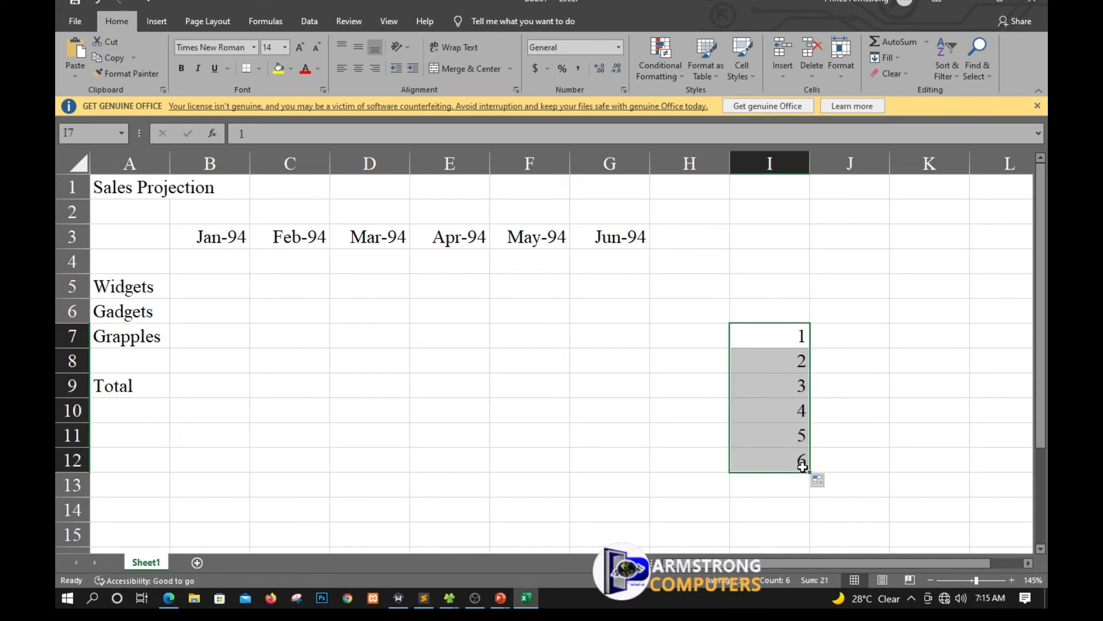
key("Delete")
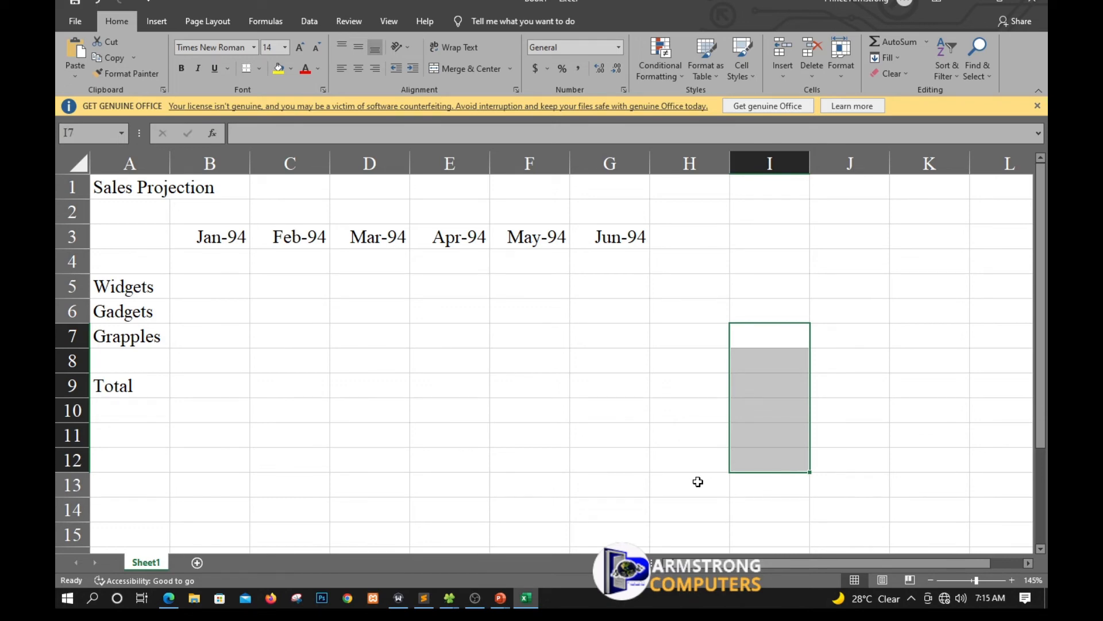
- Enter 100 as the January Widgets sales in cell B5
left_click(220, 289)
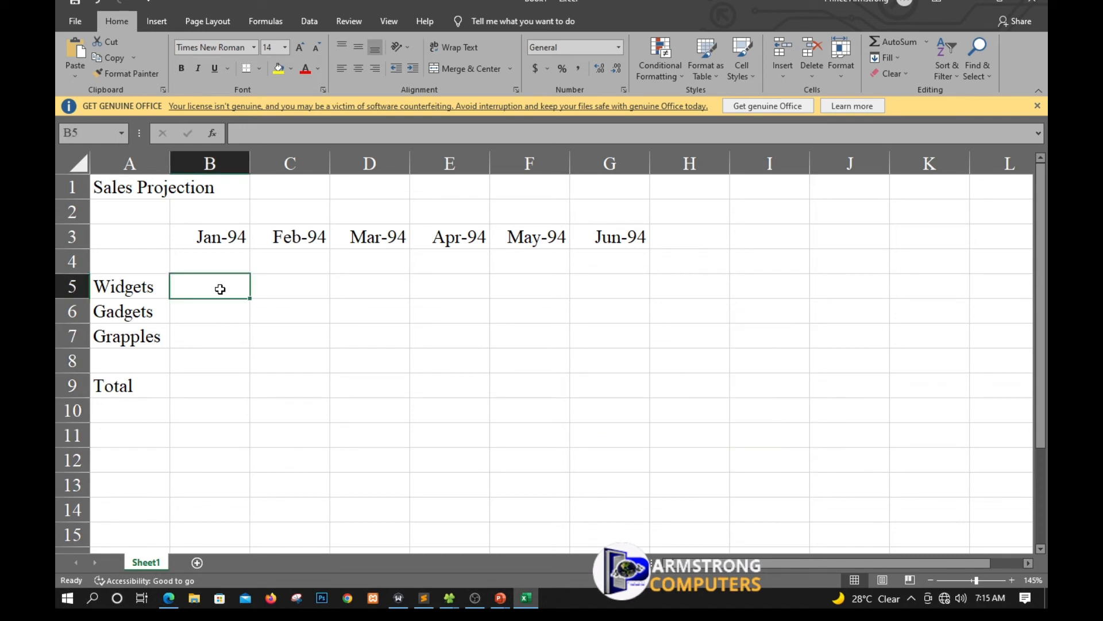
type("0100")
key("BackSpace")
key("BackSpace")
key("BackSpace")
key("BackSpace")
type("100")
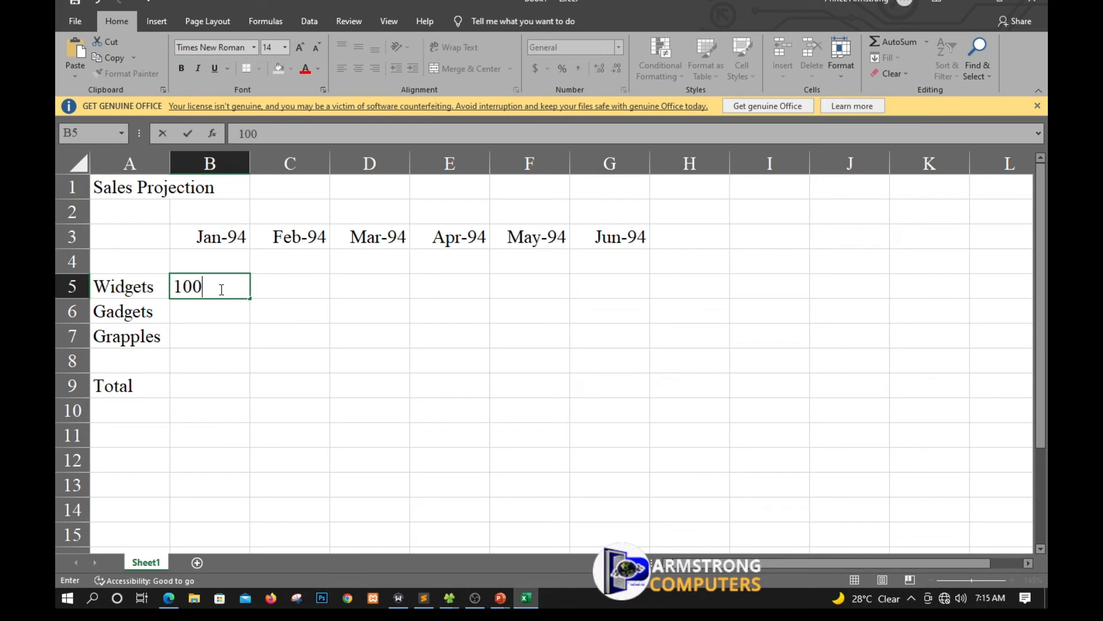
key("Return")
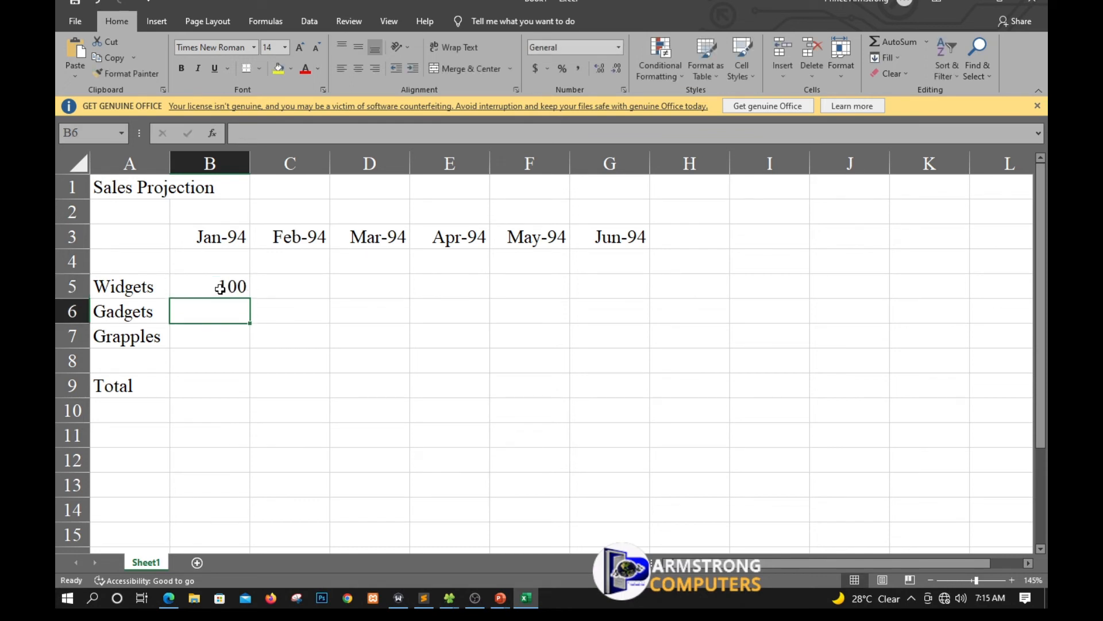
- Enter the January sales of 75 for Gadgets in cell B6 and 40 for Grapples in cell B7
type("79")
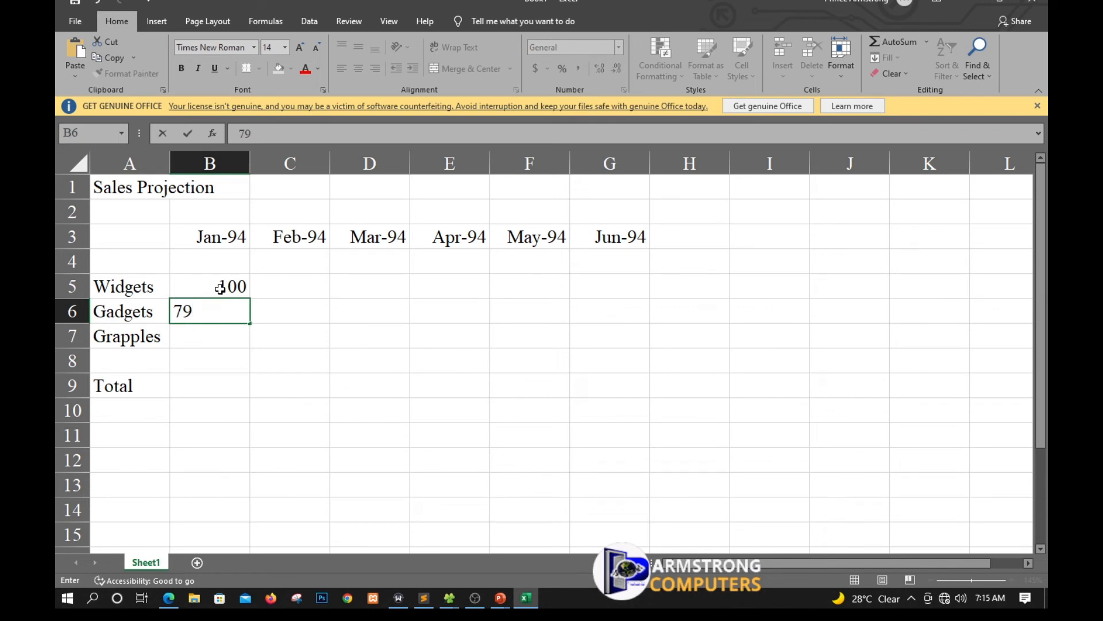
key("BackSpace")
type("5")
key("Return")
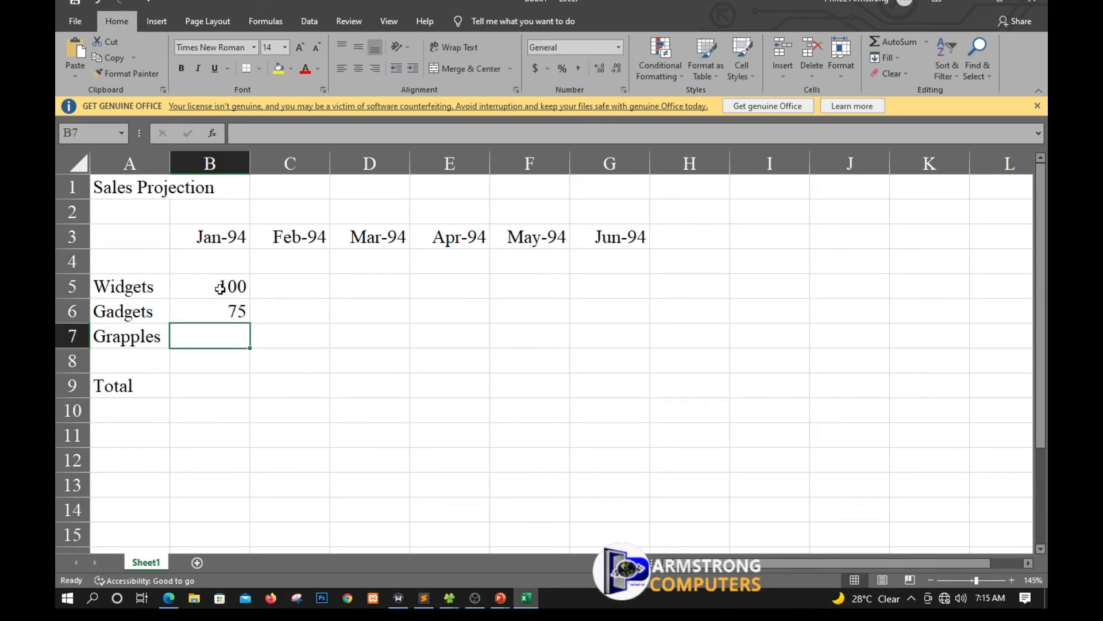
type("40")
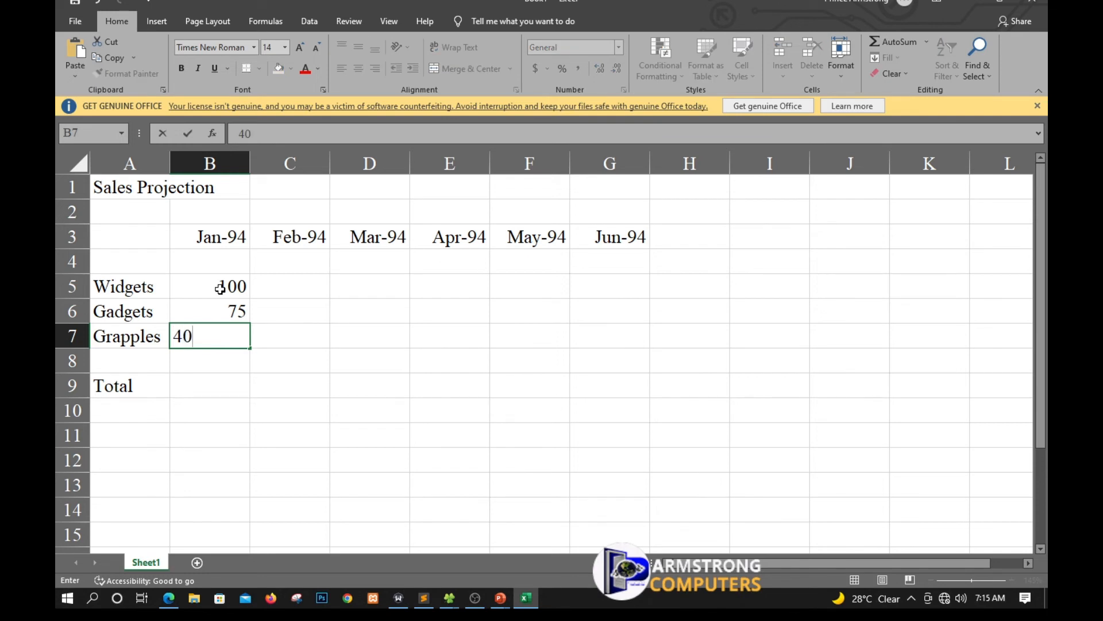
key("Tab")
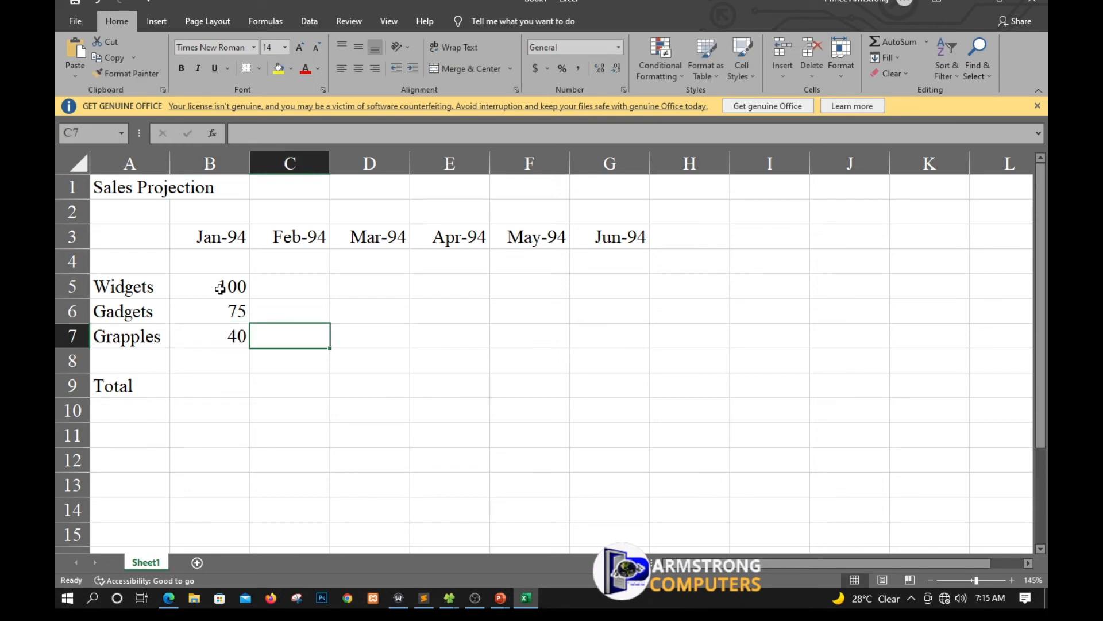
- Enter the Feb-94 sales in C5:C7: 155 for Widgets, 86 for Gadgets and 46 for Grapples
key("Up")
key("Up")
key("Up")
key("Down")
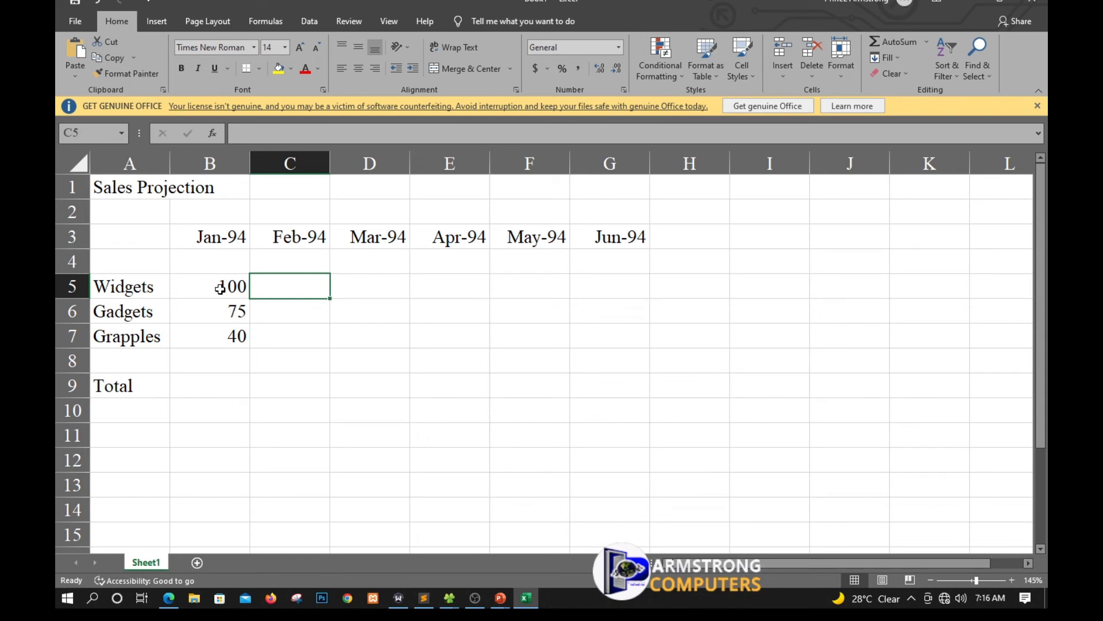
type("155")
key("Return")
type("86")
key("Return")
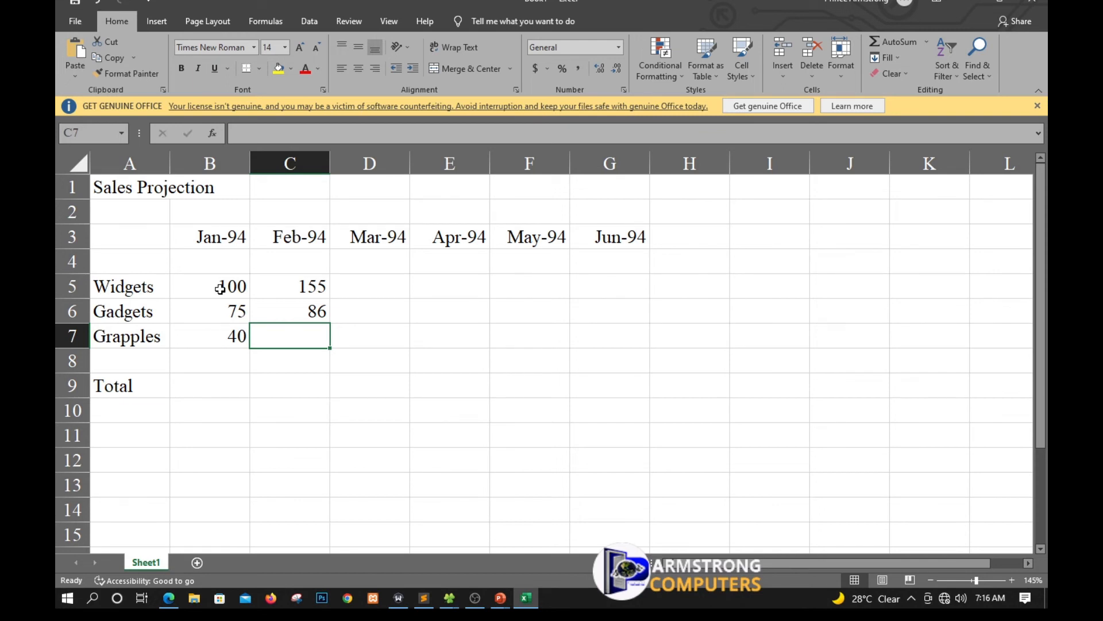
type("46")
key("Return")
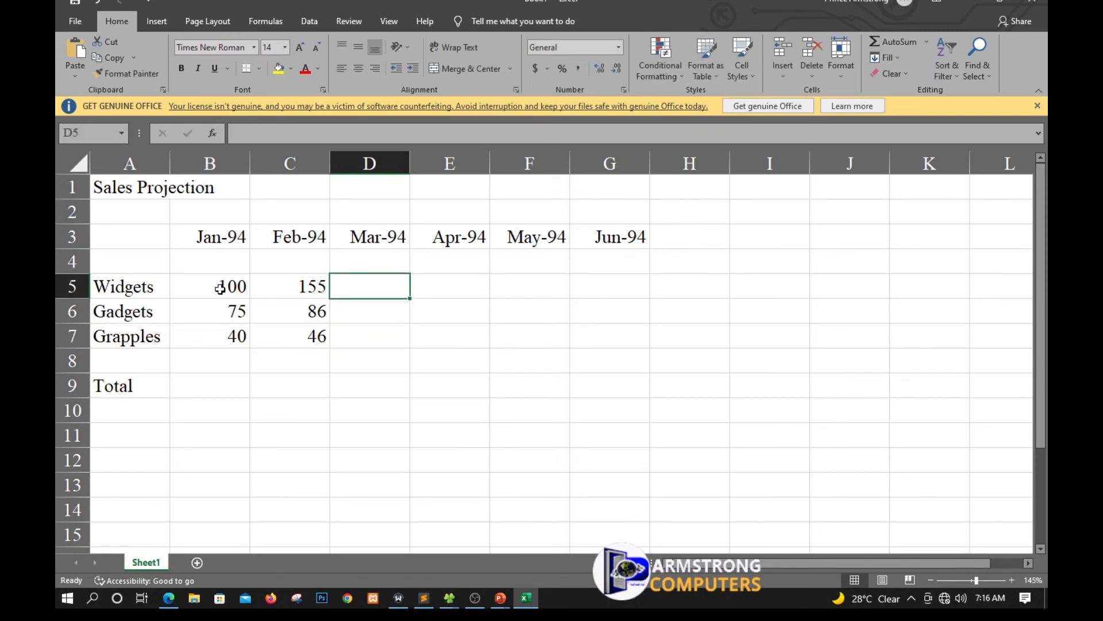
- Enter the Mar-94 sales in D5:D7: 132 for Widgets, 99 for Gadgets and 53 for Grapples
type("132")
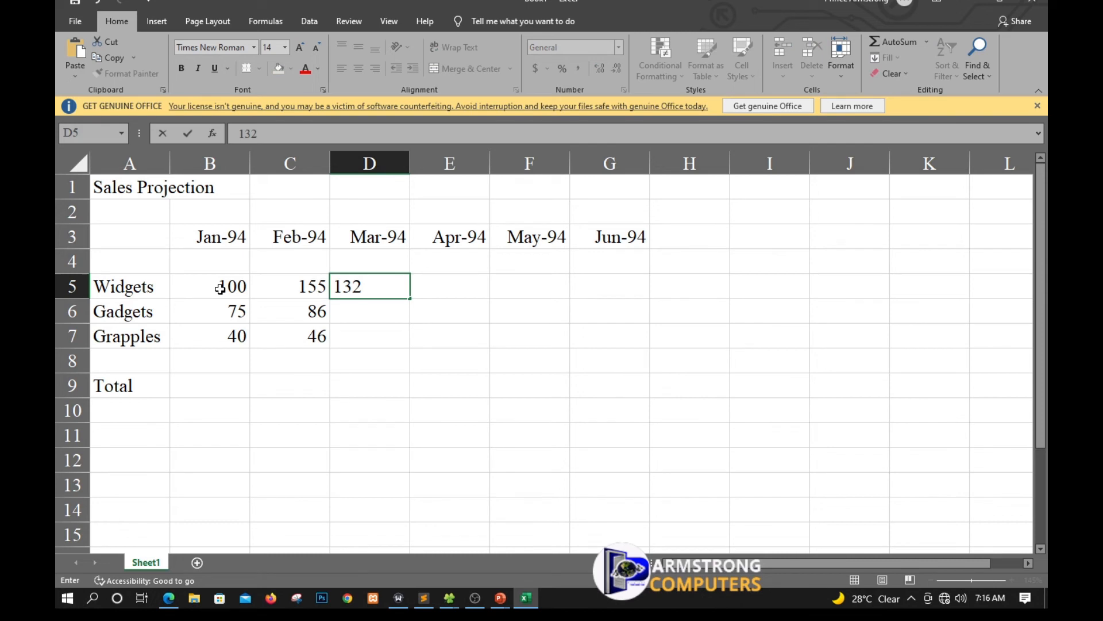
key("Return")
type("99")
key("Return")
type("53")
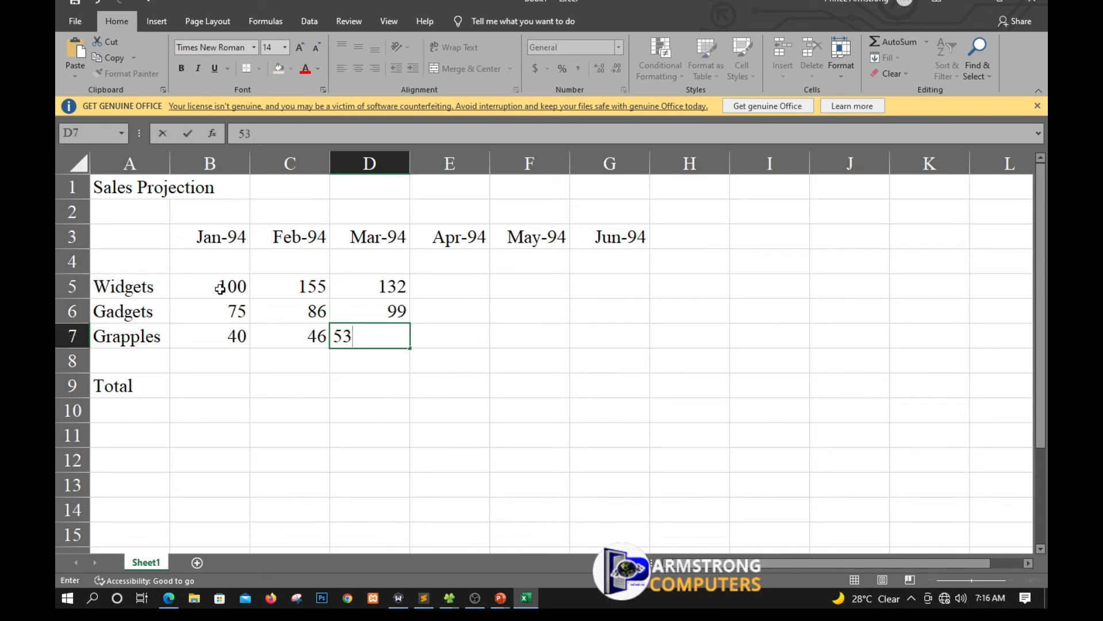
key("Return")
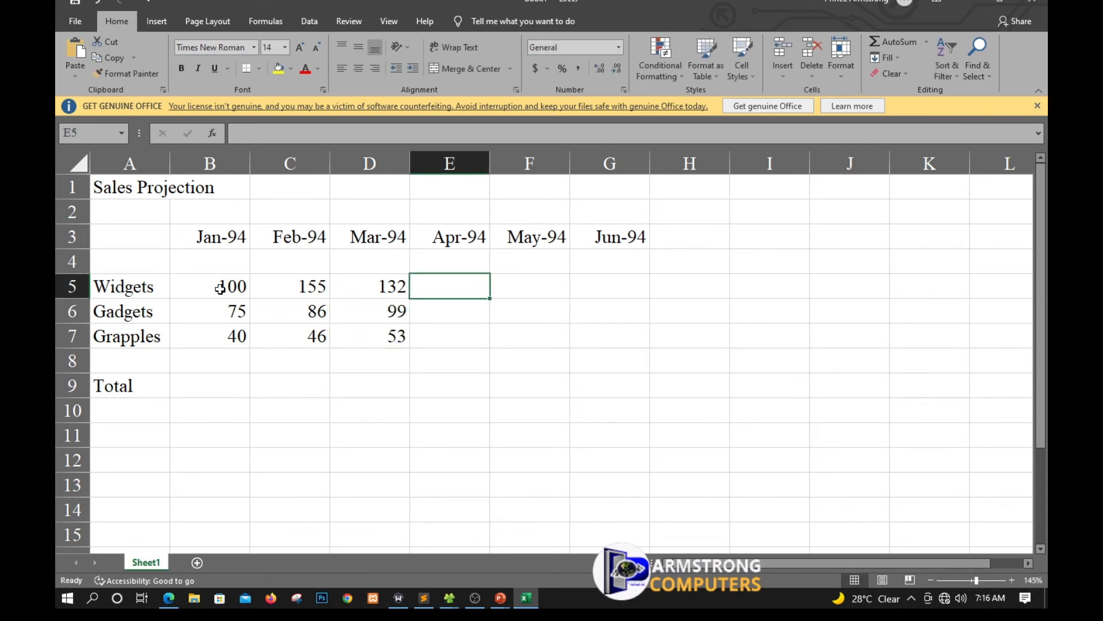
- Enter the Apr-94 sales in E5:E7: 152 for Widgets, 114 for Gadgets and 61 for Grapples
type("152")
key("Return")
type("114")
key("Return")
type("61")
key("Return")
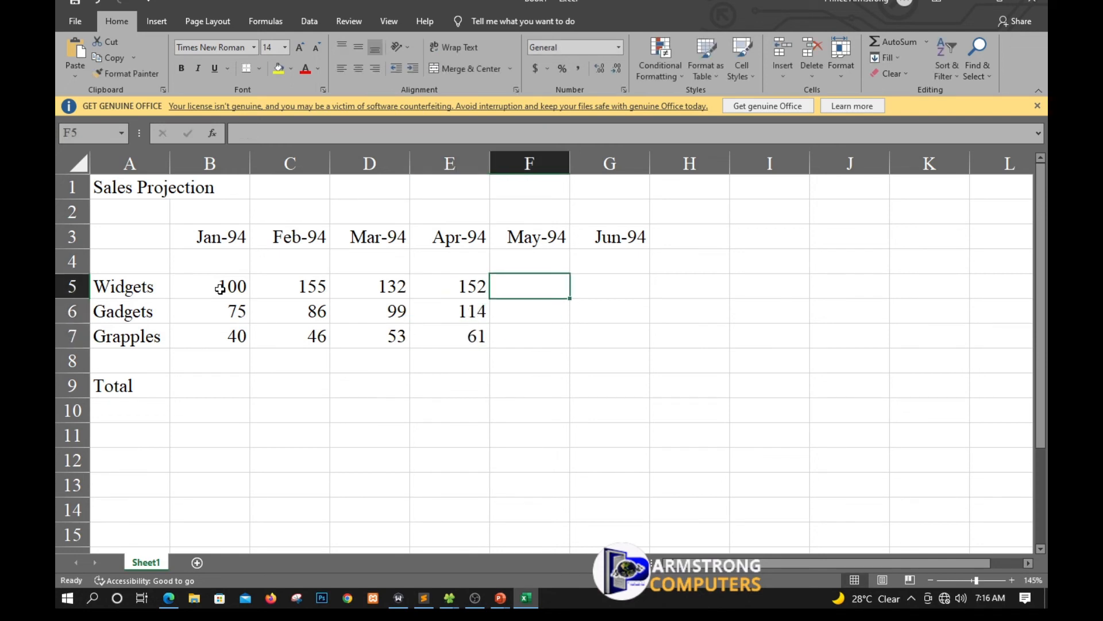
- Enter the May-94 sales in F5:F7: 175 for Widgets, 131 for Gadgets and 70 for Grapples
type("175")
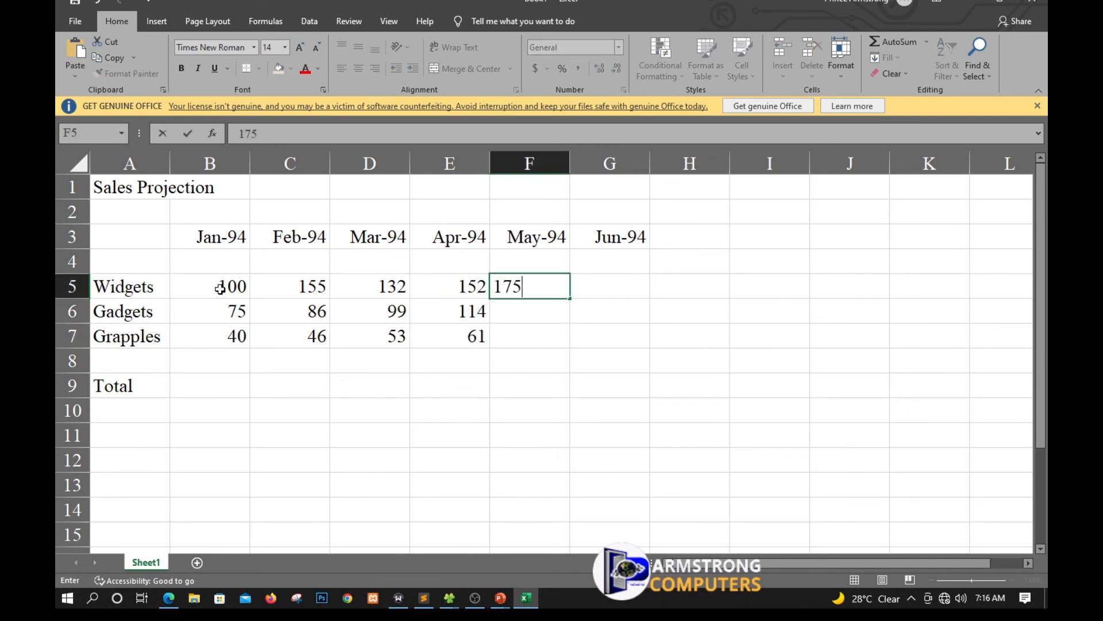
key("Return")
type("131")
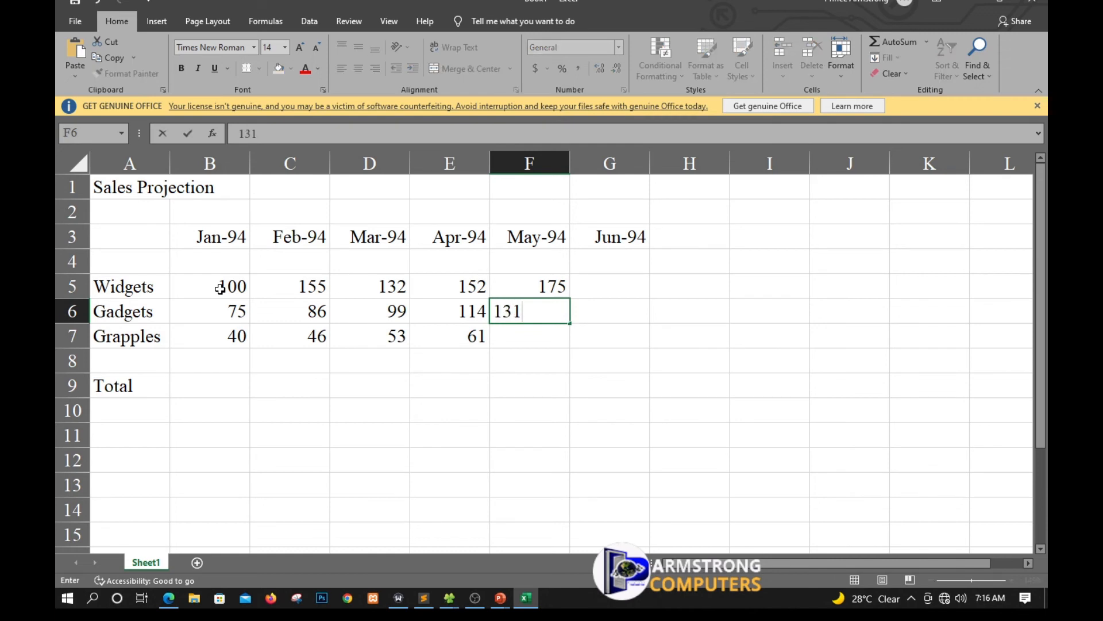
key("Return")
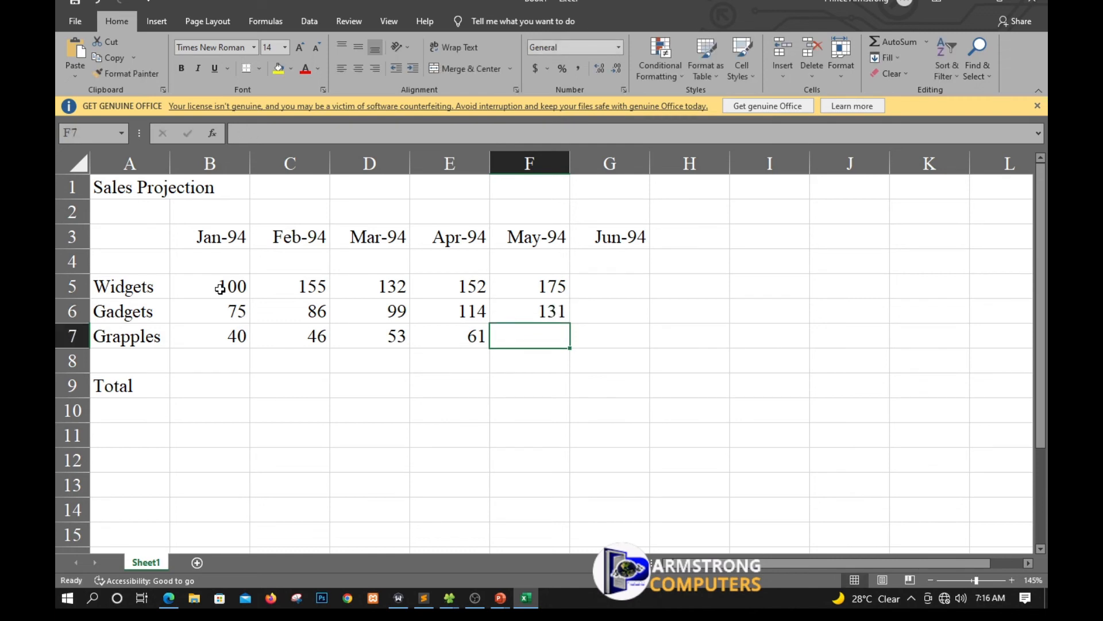
type("70")
key("Return")
- Enter the Jun-94 sales in G5:G7: 201 for Widgets, 151 for Gadgets and 80 for Grapples
type("201")
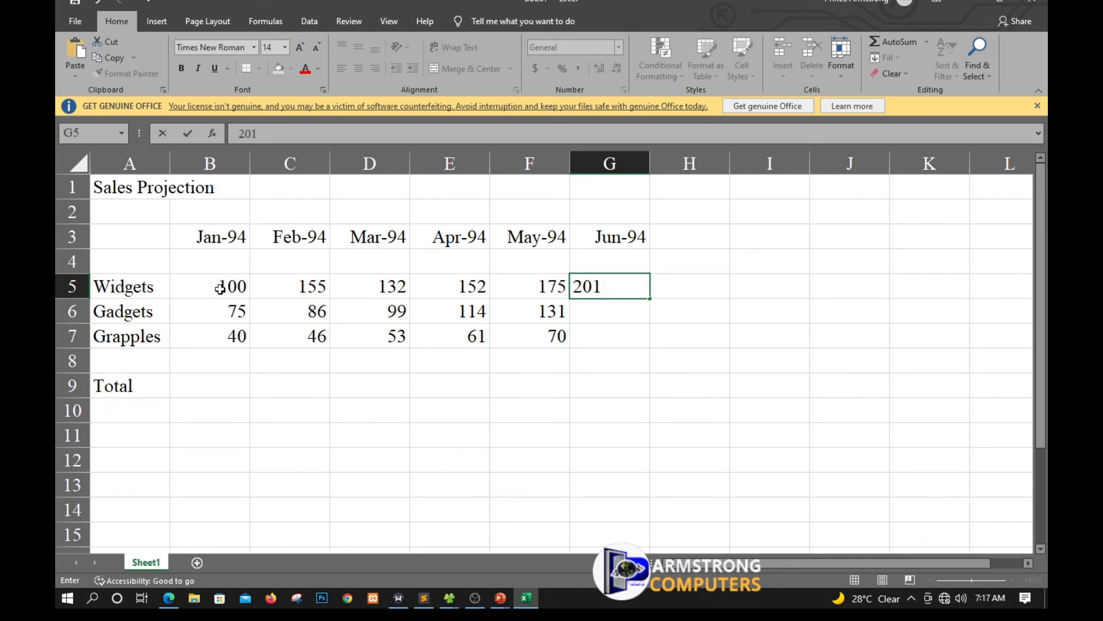
key("Return")
type("151")
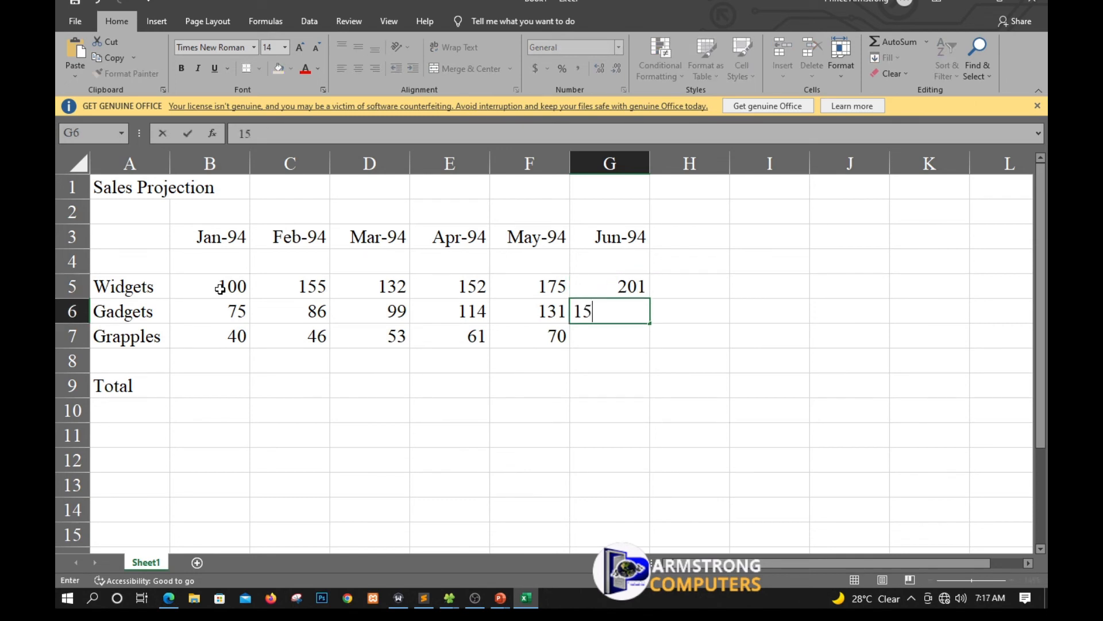
key("Return")
type("80")
key("Return")
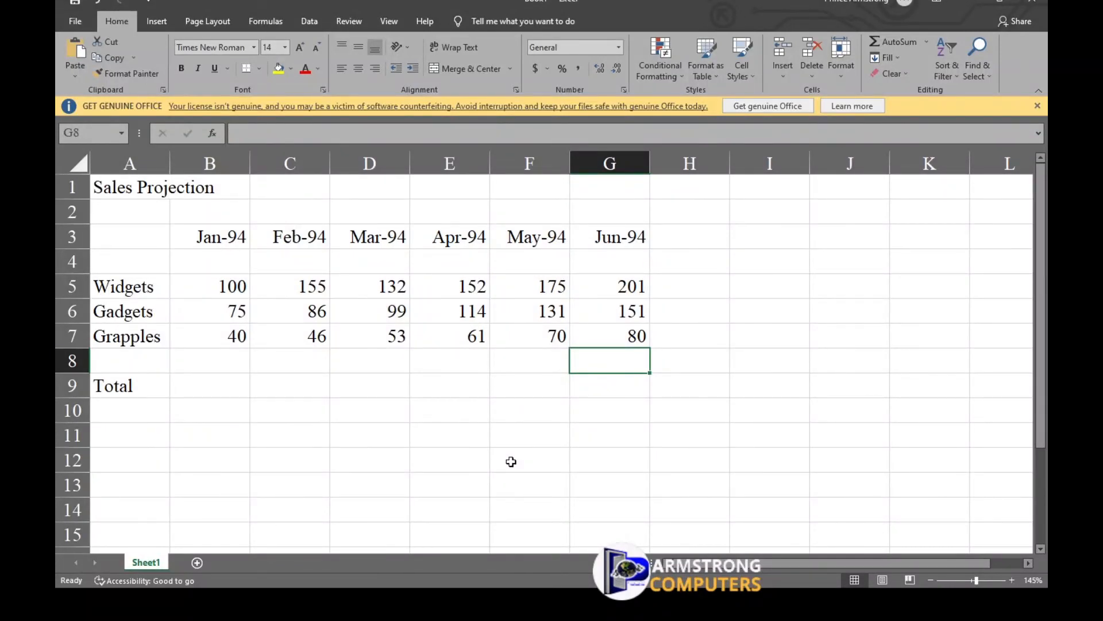
- Dismiss the Office licence notice and enter the misspelled word Sammary in cell A2 under the title
left_click(1038, 107)
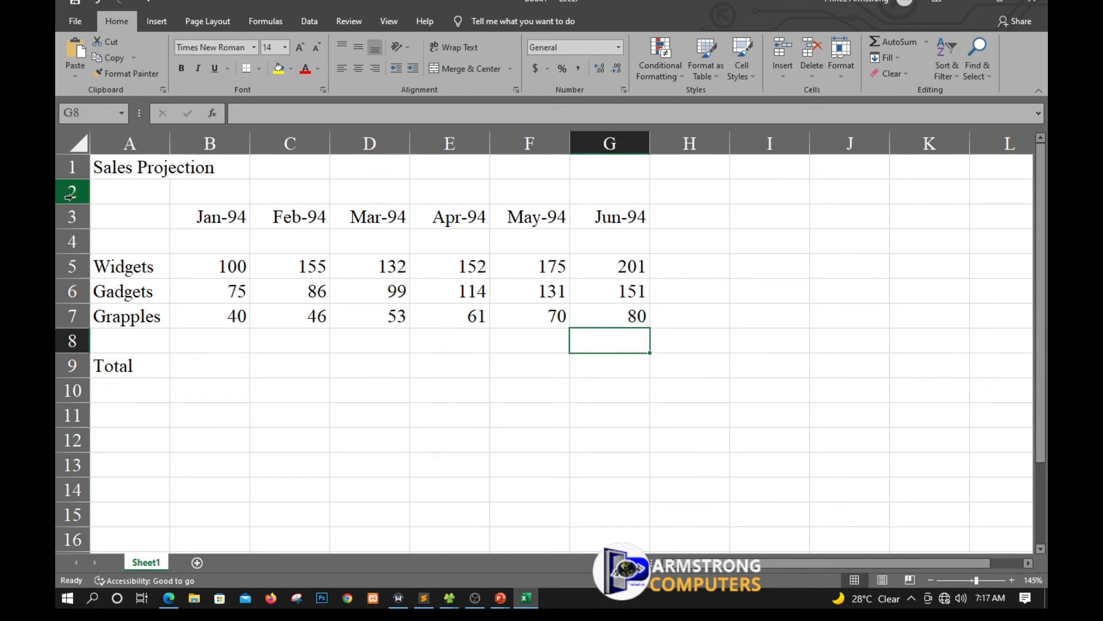
left_click(125, 190)
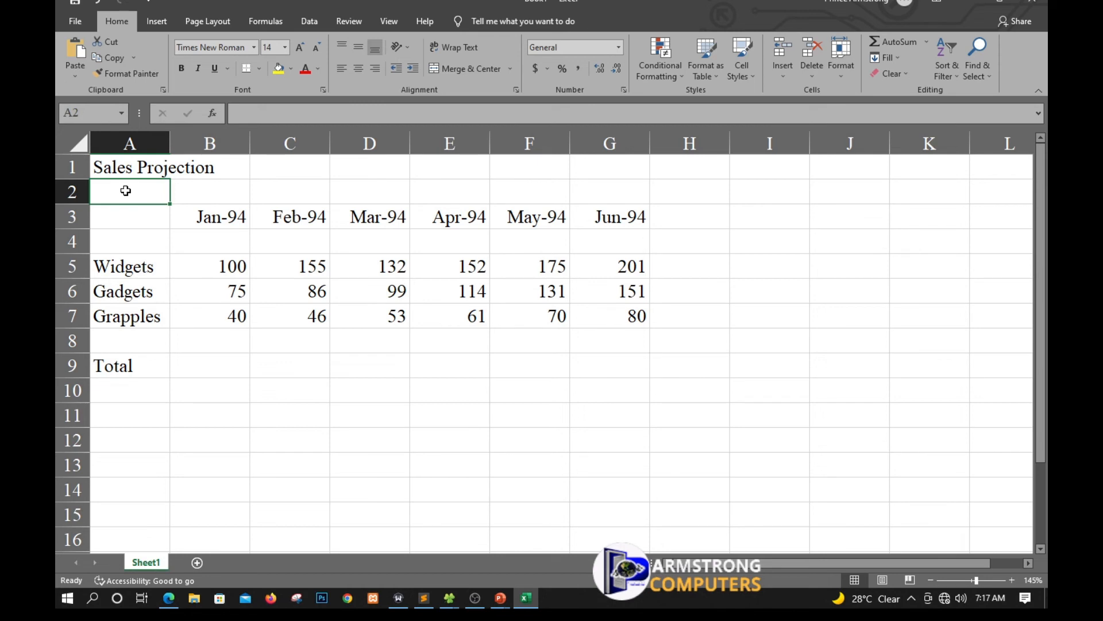
type("s")
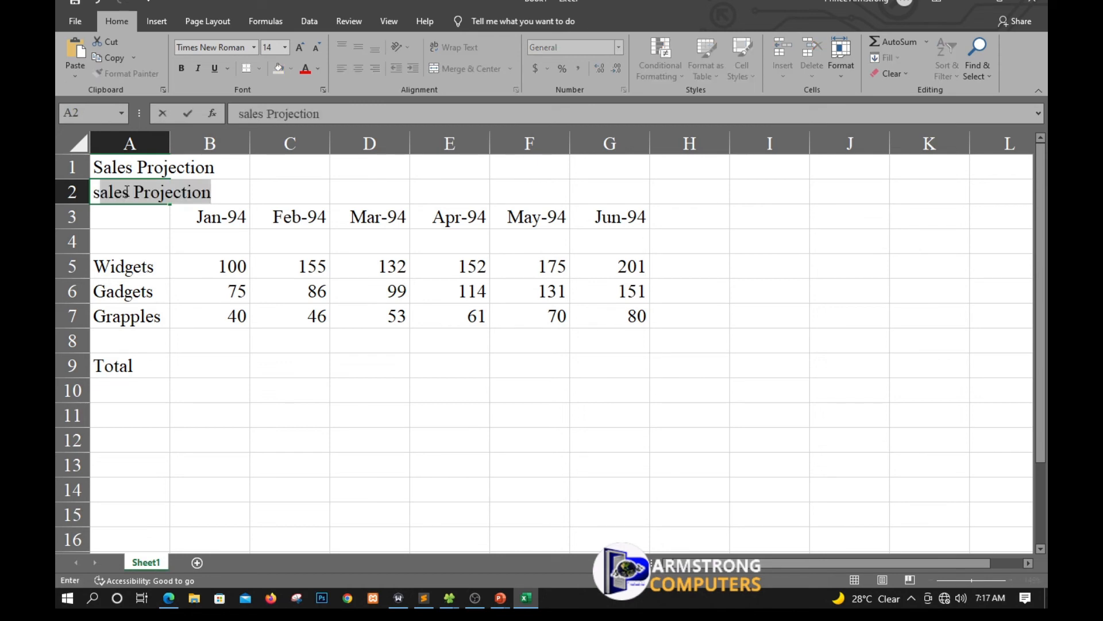
key("BackSpace")
key("BackSpace")
type("Sa")
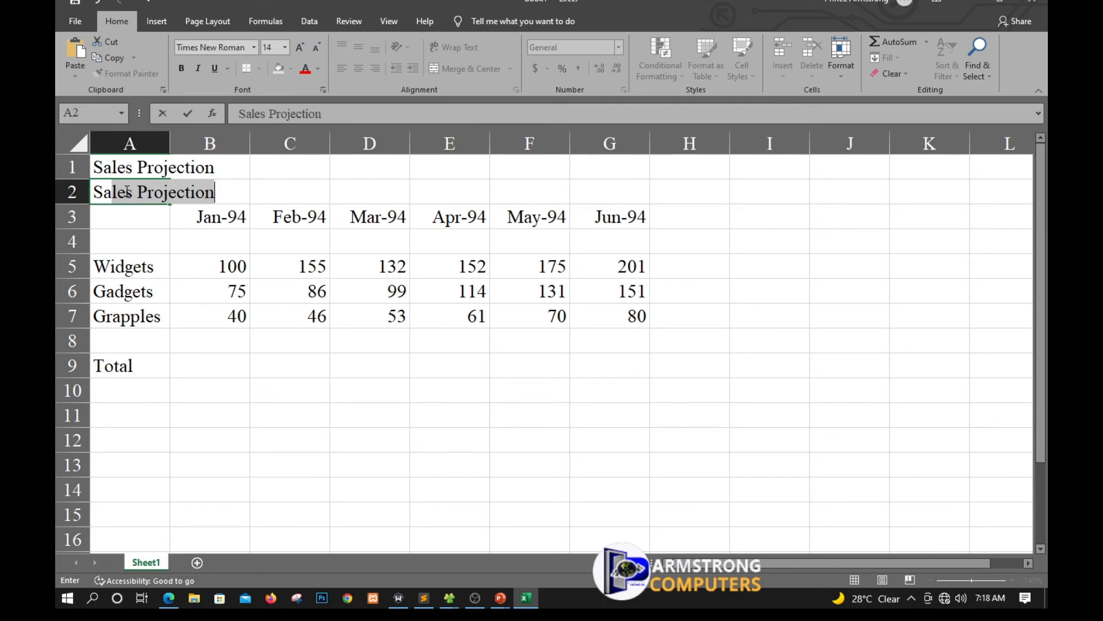
type("mm")
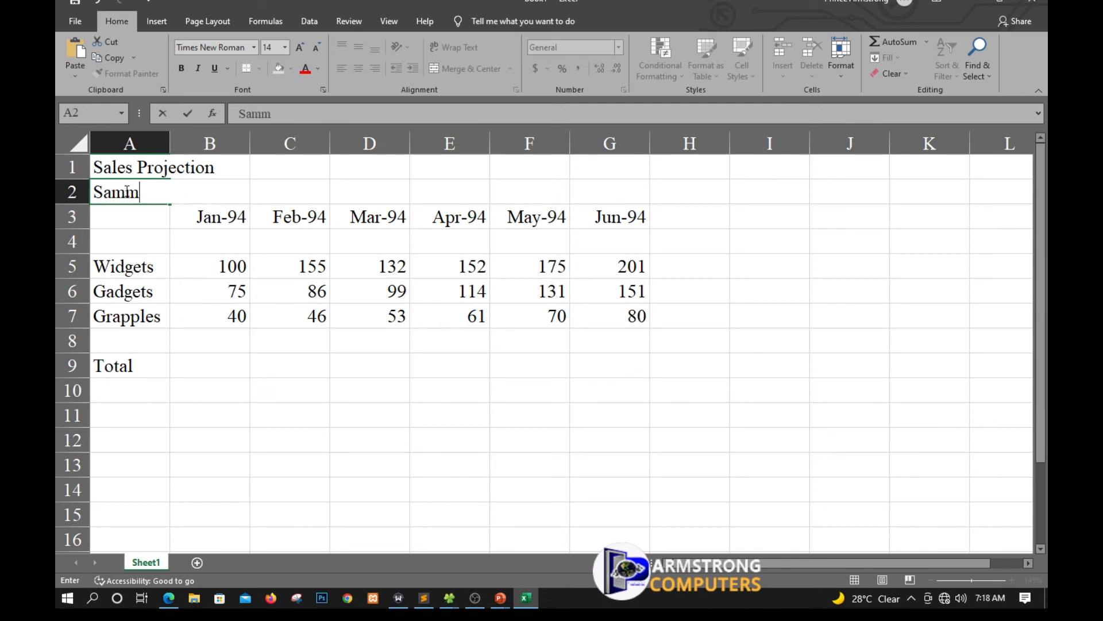
type("ary")
key("Return")
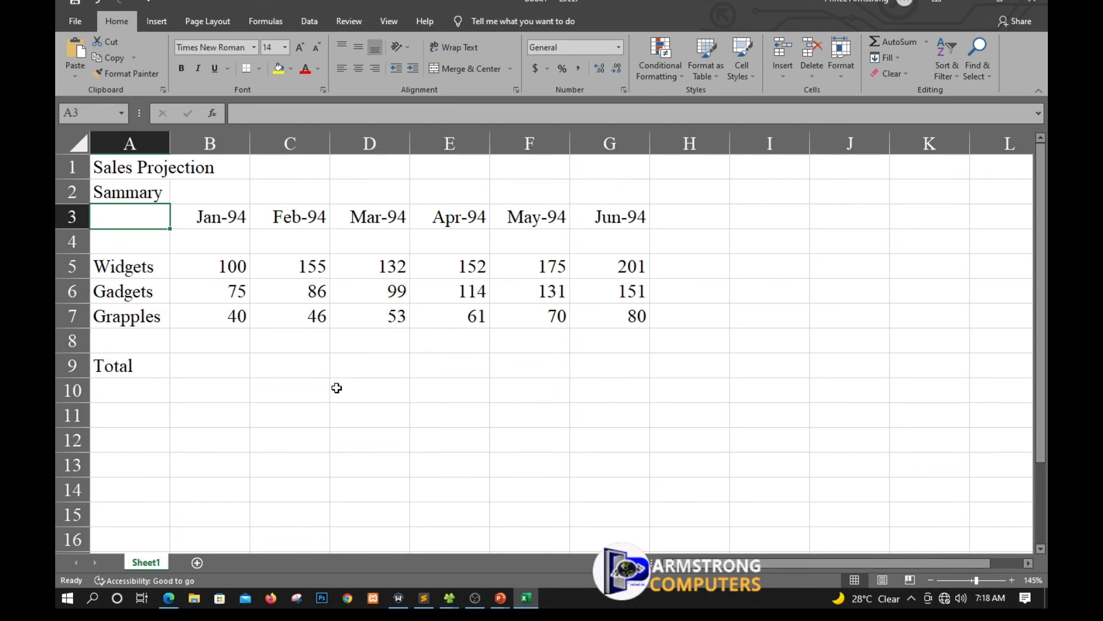
- Run the spelling check from cell A1, review the suggestions for Sammary and close the check without correcting the word
key("Up")
key("Up")
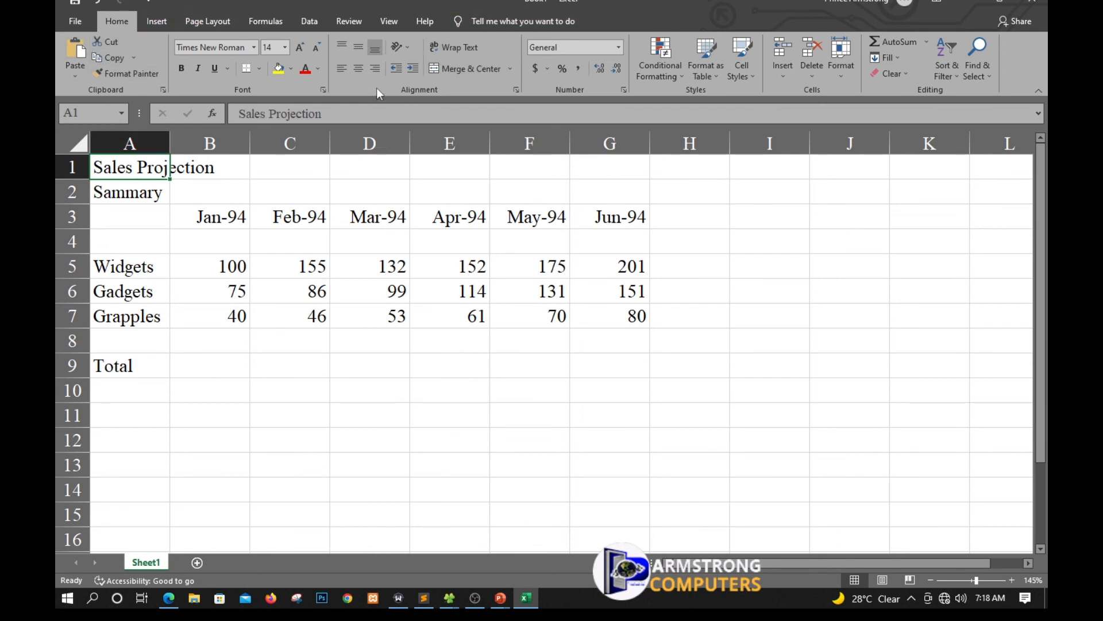
left_click(387, 23)
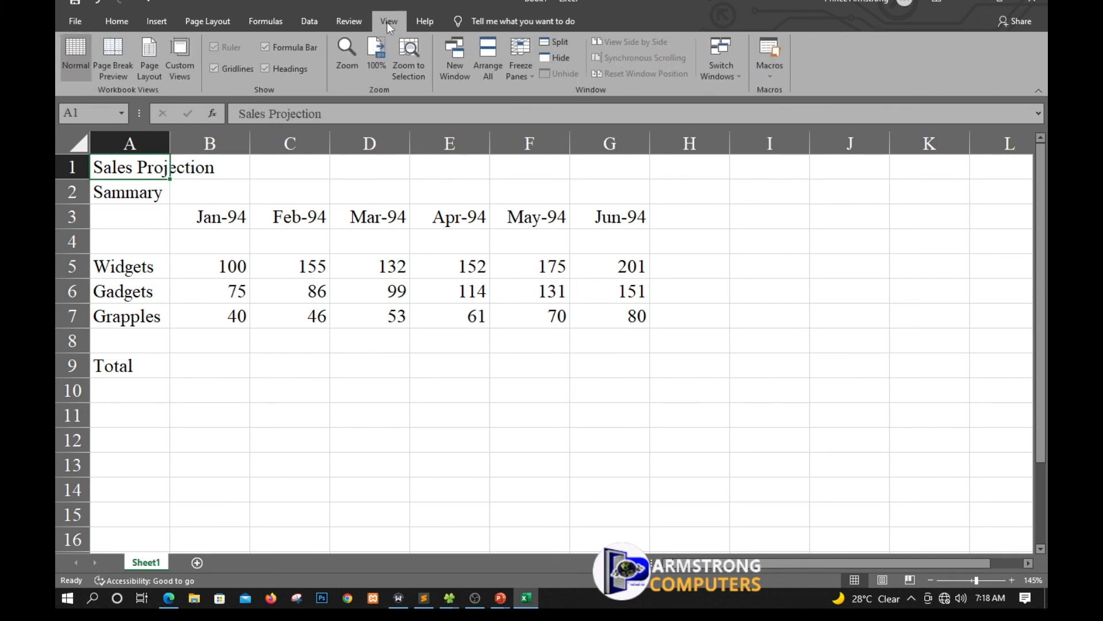
left_click(359, 22)
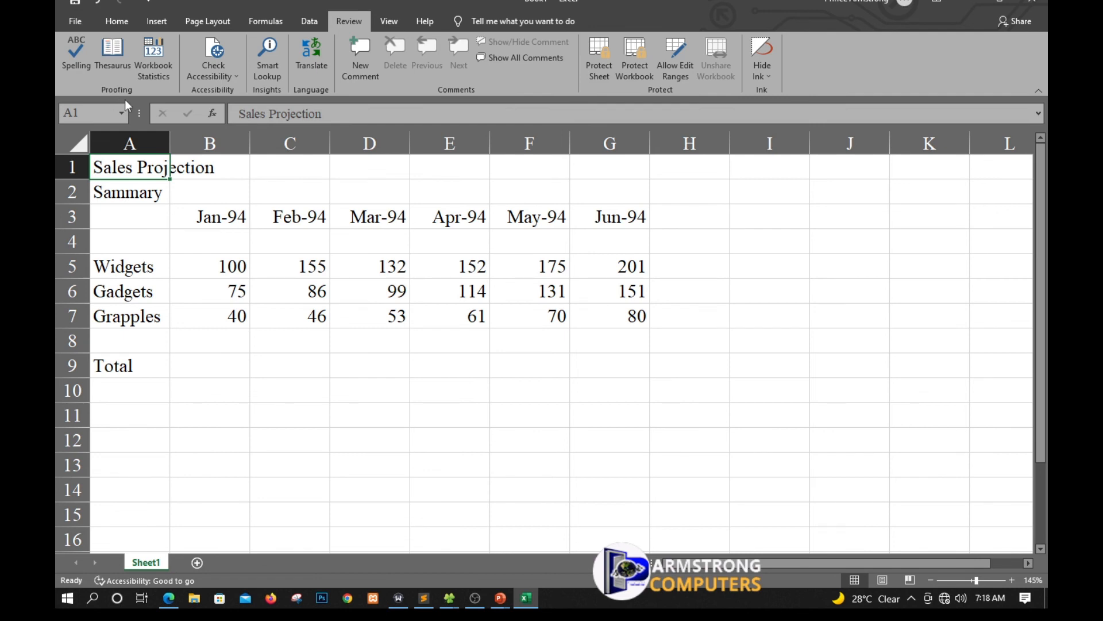
left_click(71, 54)
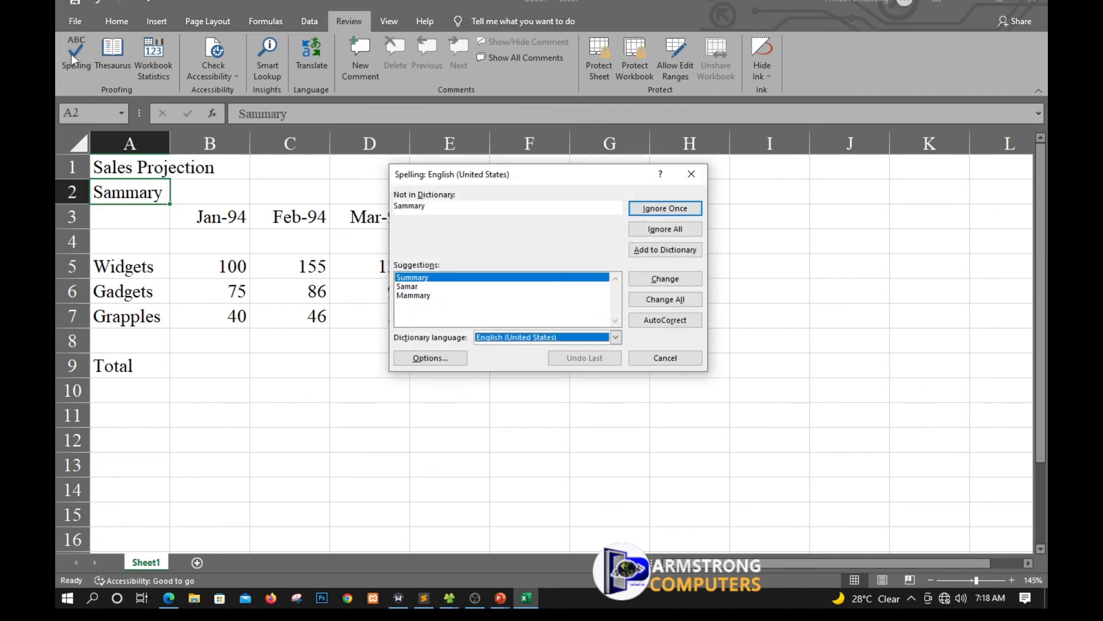
left_click_drag(544, 177, 521, 270)
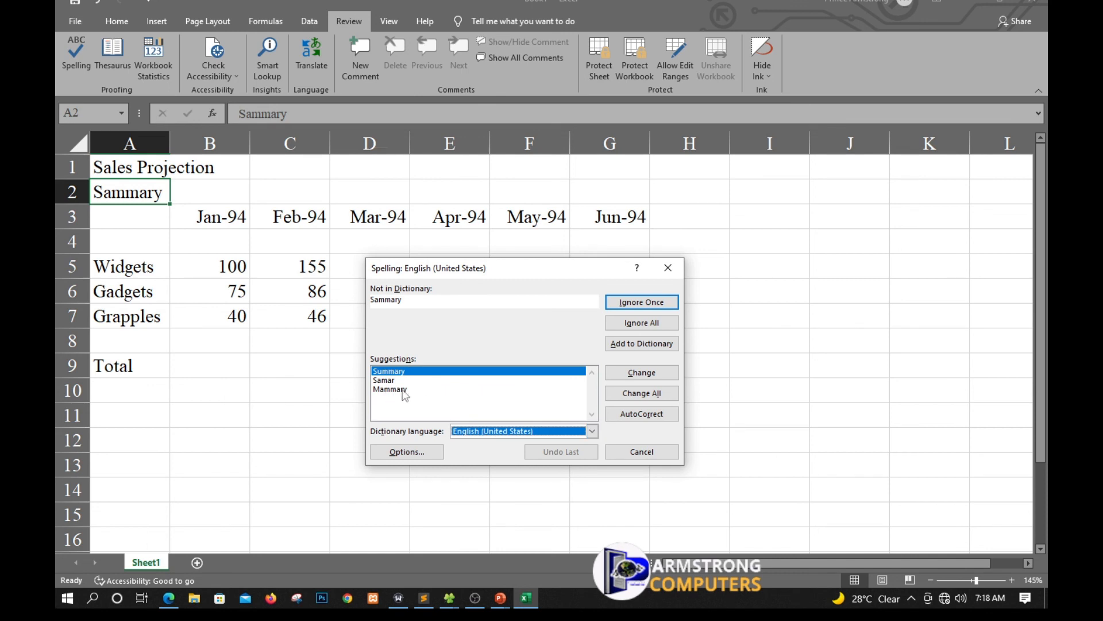
left_click(668, 268)
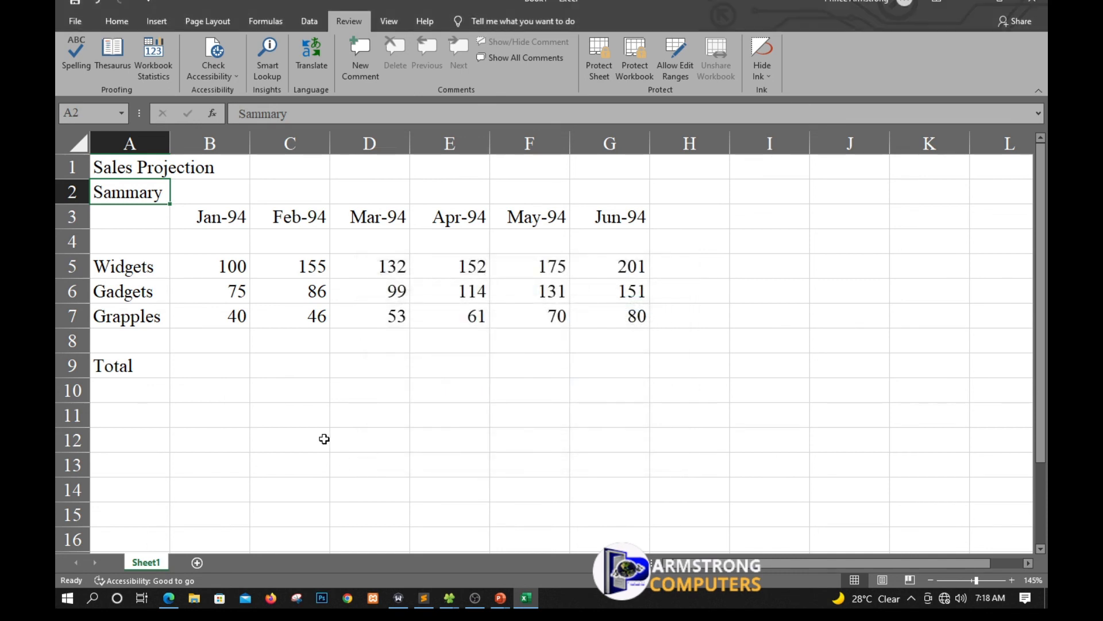
- Run the spelling check again and change all occurrences of Sammary to Summary, completing the check
key("Up")
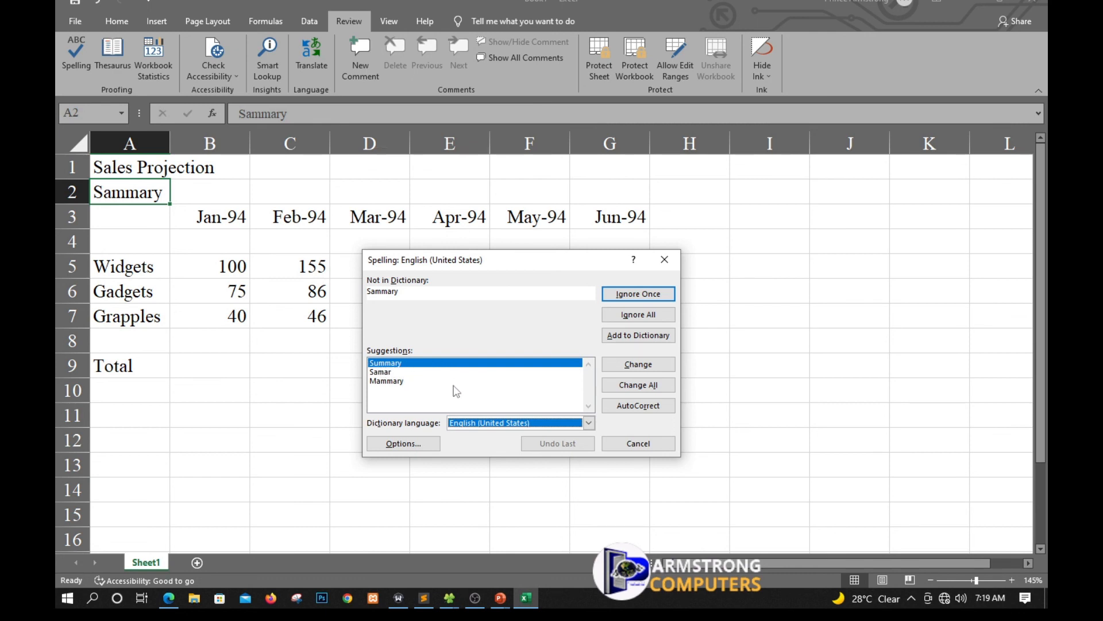
left_click(640, 388)
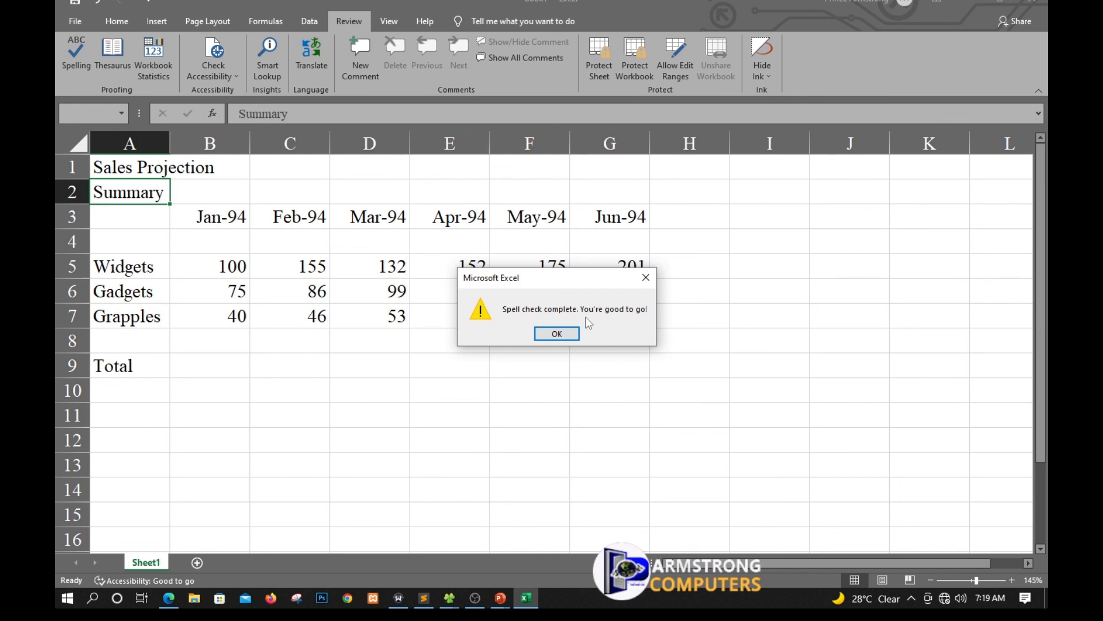
left_click(560, 337)
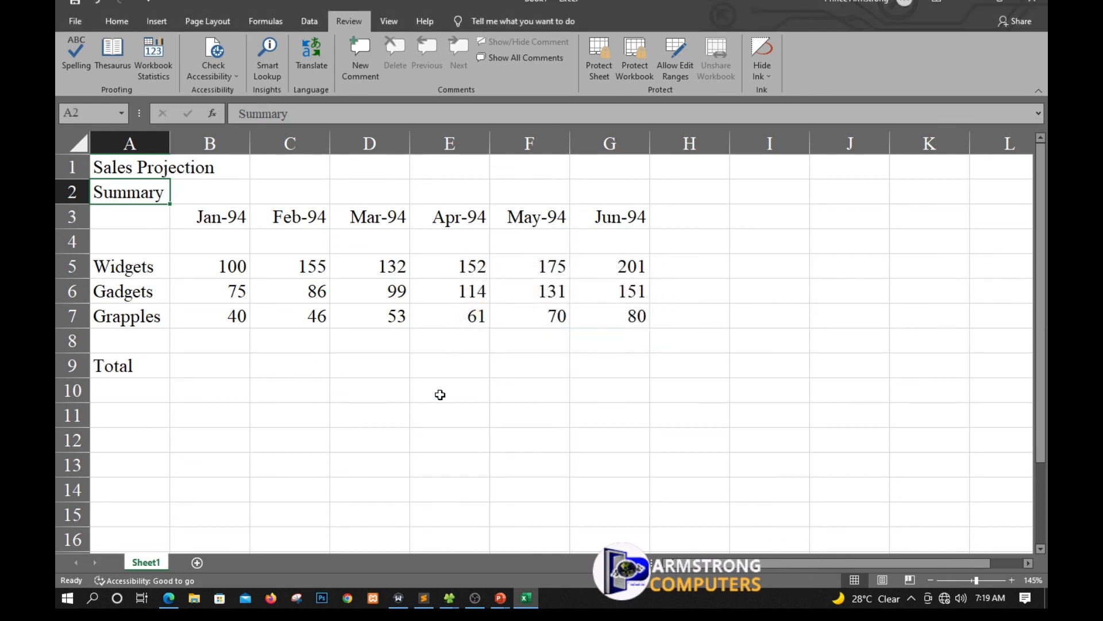